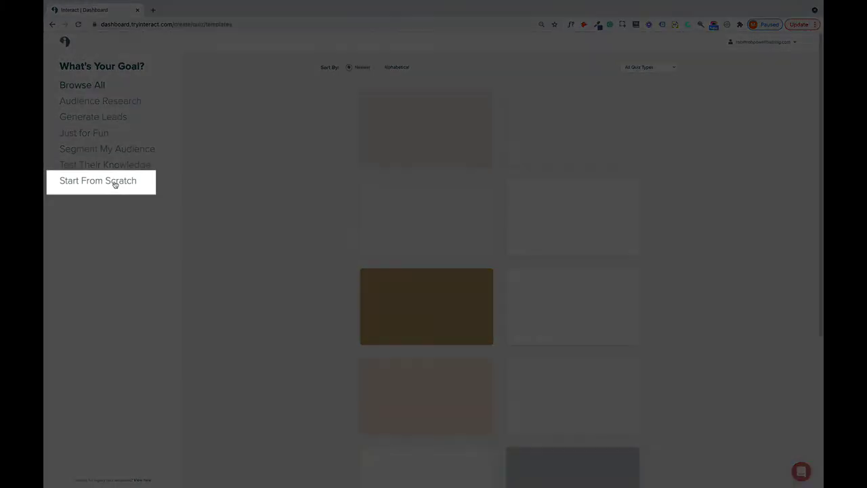
Create a new scored quiz from scratch in the builder
click(112, 182)
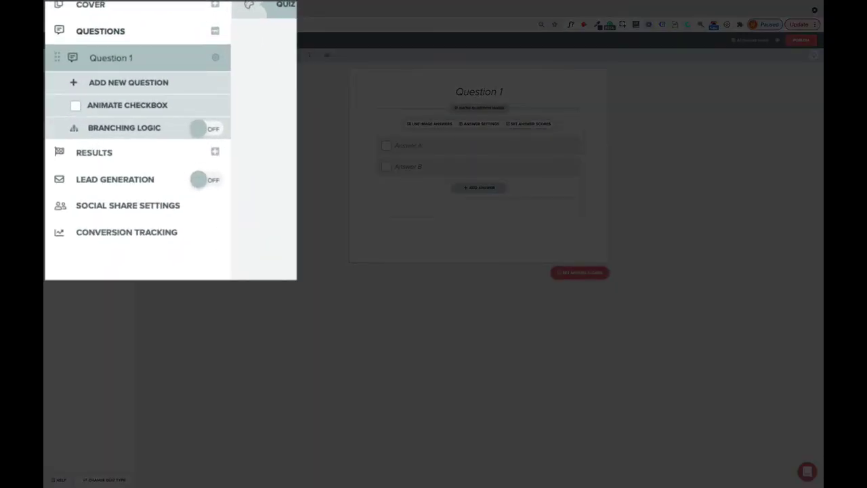
Paste question 01 from the document, about the title tag matching the article title, as Question 1's title
key(ctrl+Tab)
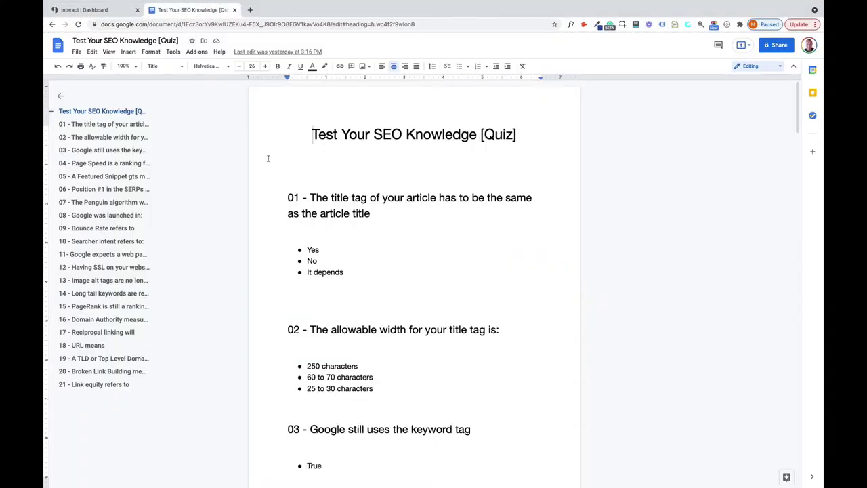
drag(310, 197, 370, 213)
key(ctrl+c)
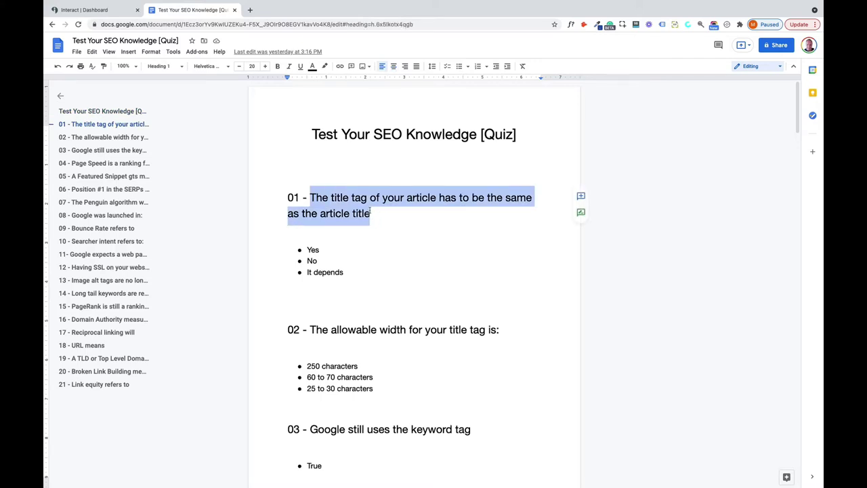
click(76, 9)
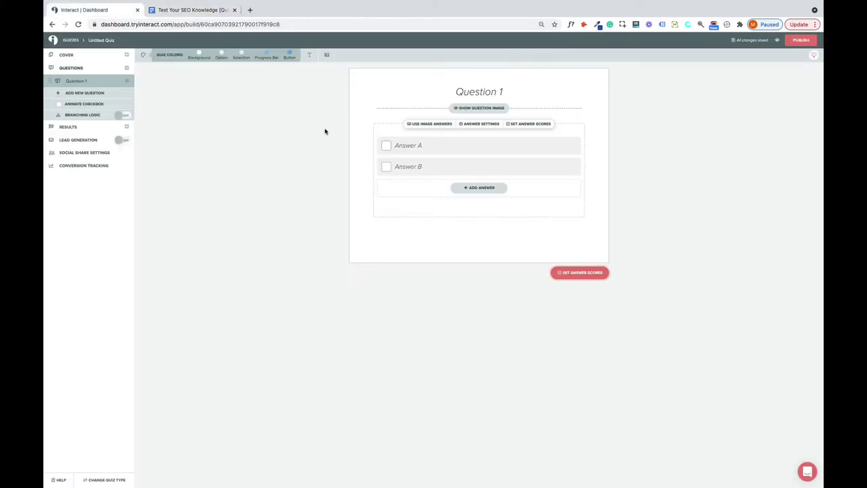
click(468, 91)
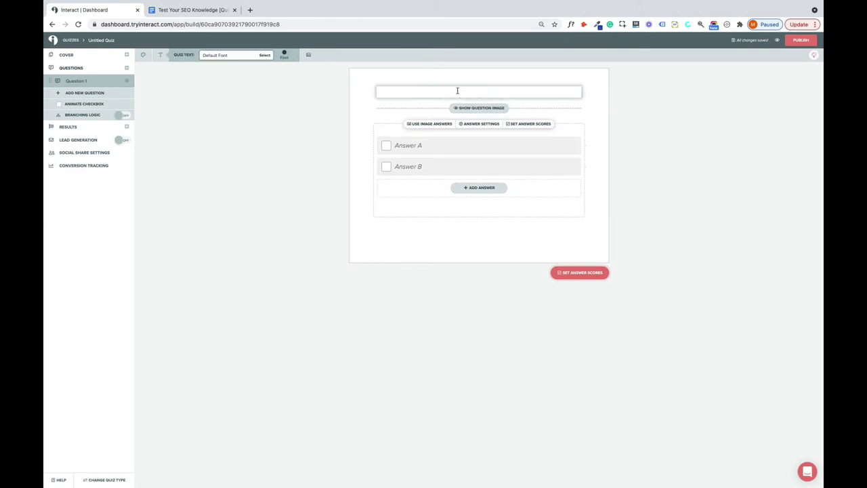
key(ctrl+v)
Enter the answers Yes, No and It depends, adding a third answer slot
click(191, 10)
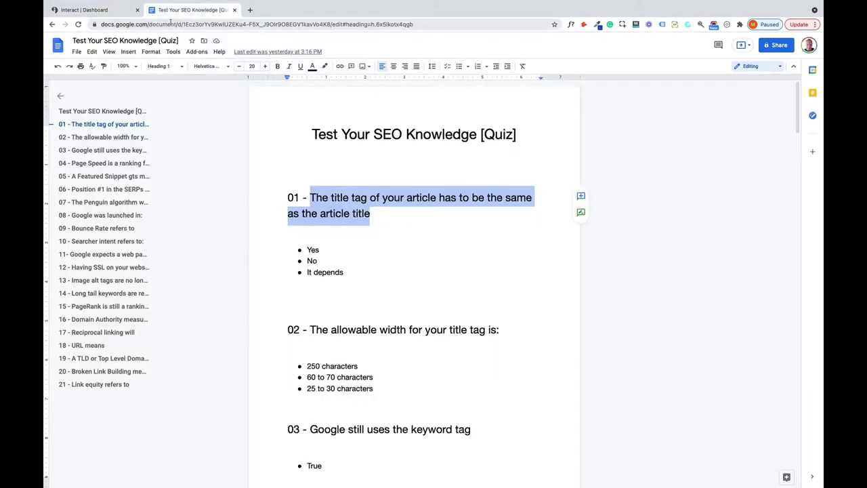
click(112, 11)
click(416, 157)
text(Yes)
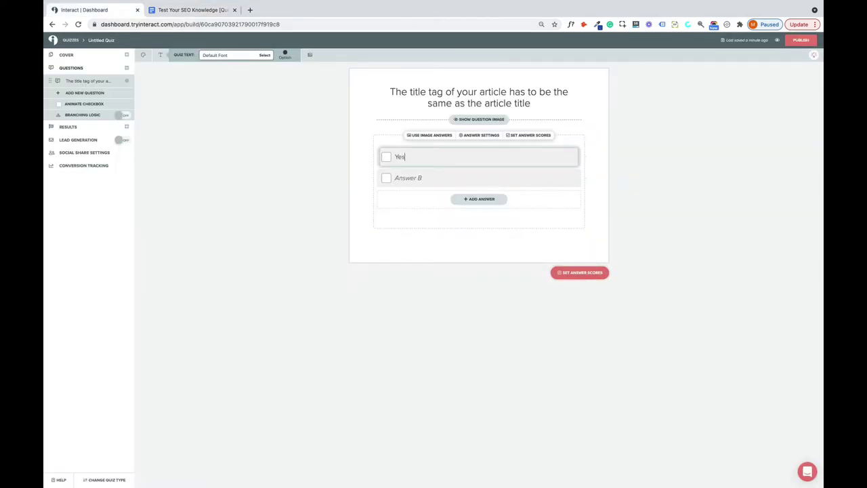
click(411, 179)
text(No)
click(422, 202)
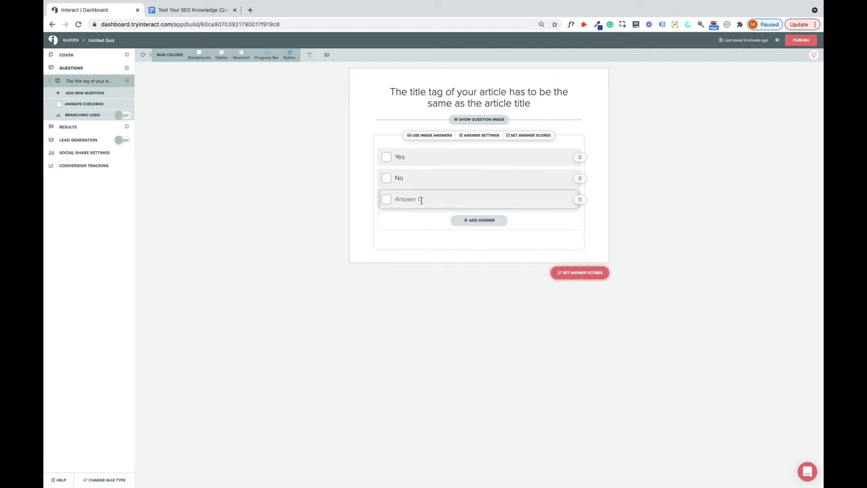
click(421, 200)
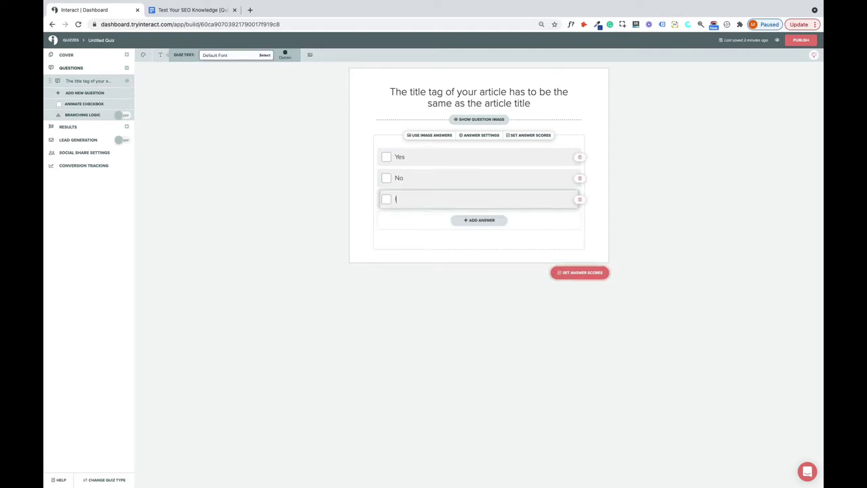
text(It depends)
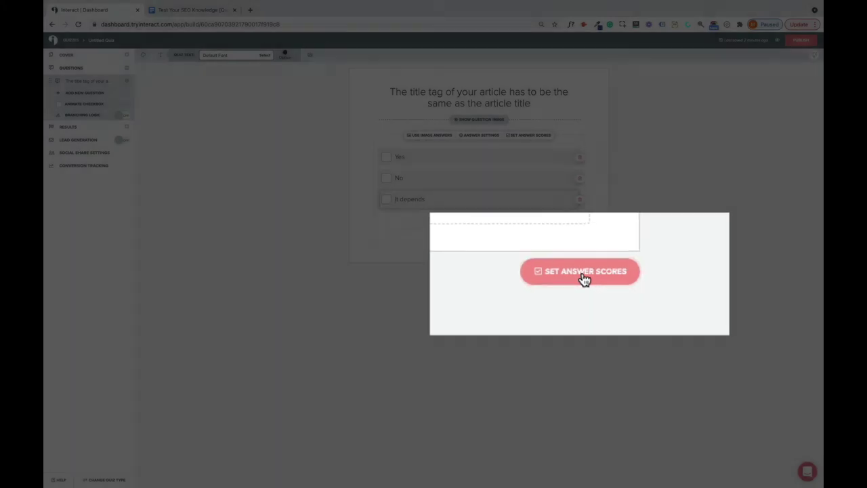
Set Question 1's answer scores to Yes 2, No 3, It depends 1 and save
click(581, 275)
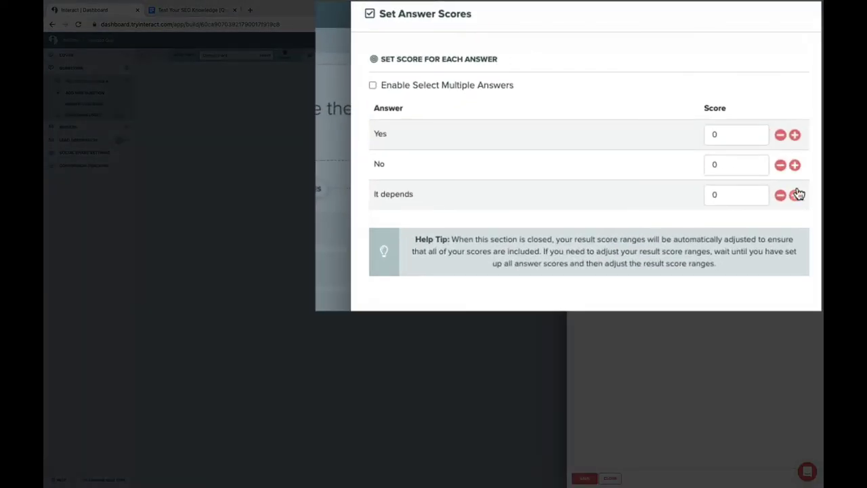
click(796, 166)
click(728, 136)
click(795, 136)
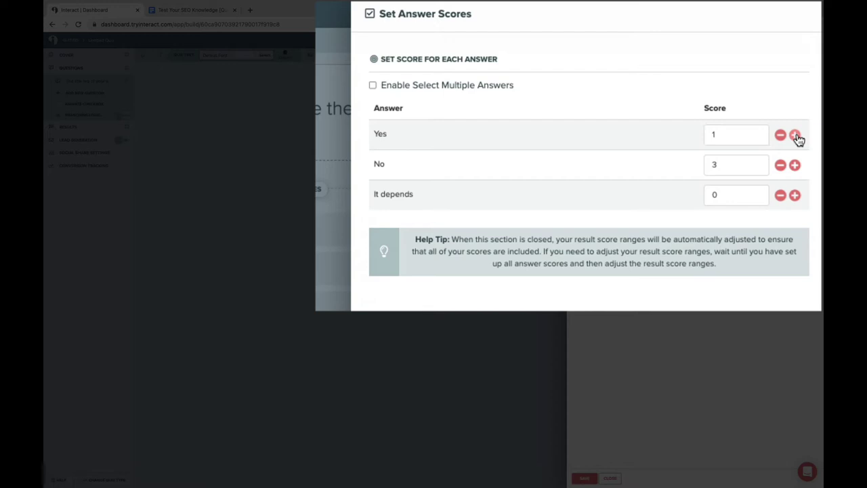
click(795, 197)
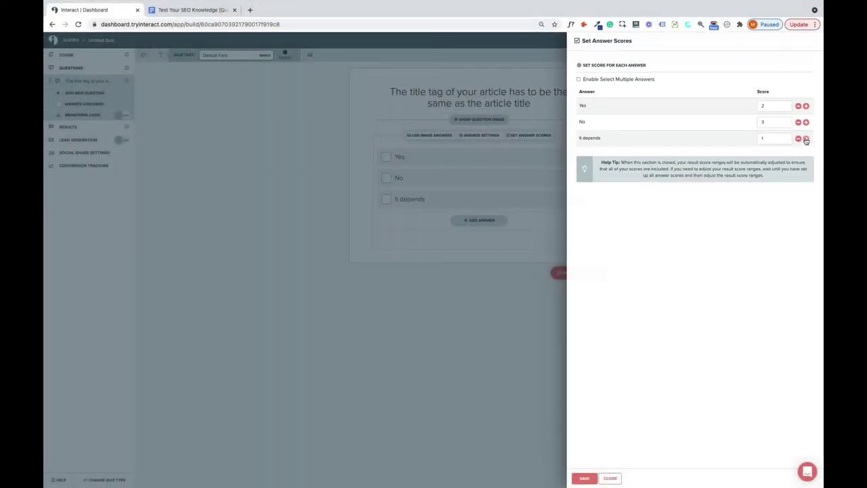
click(585, 478)
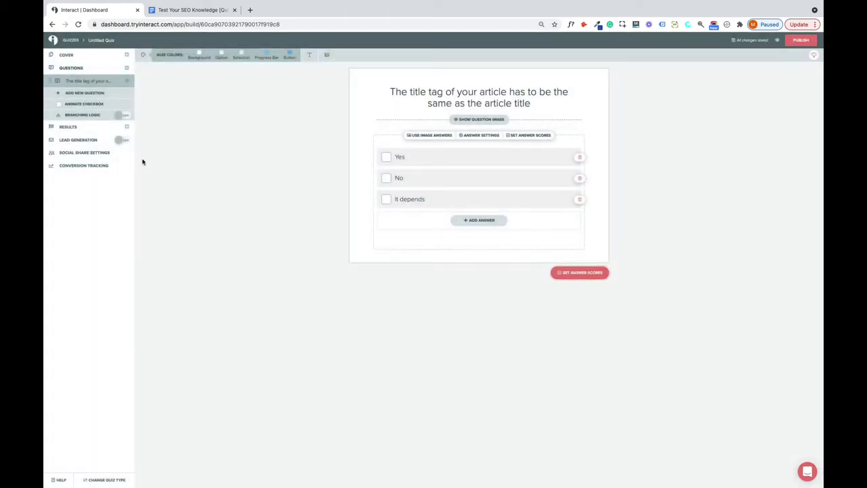
Add Question 2 with question 02's allowable title-tag width text as its title
click(87, 93)
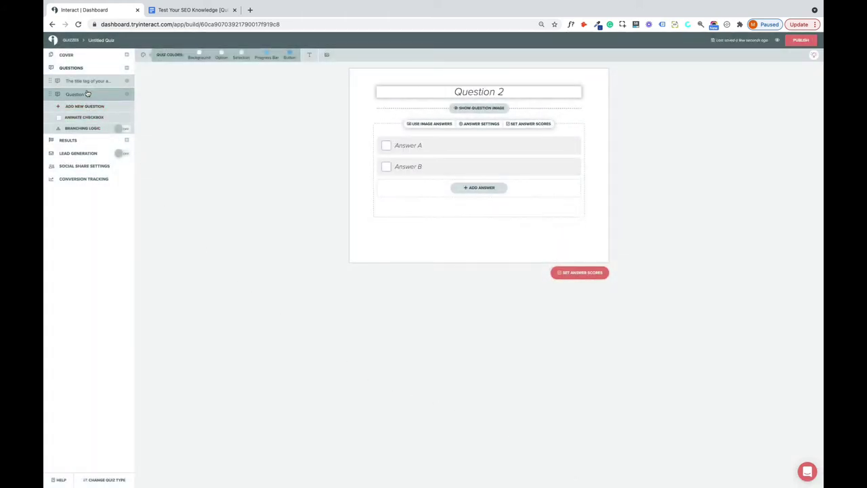
click(166, 10)
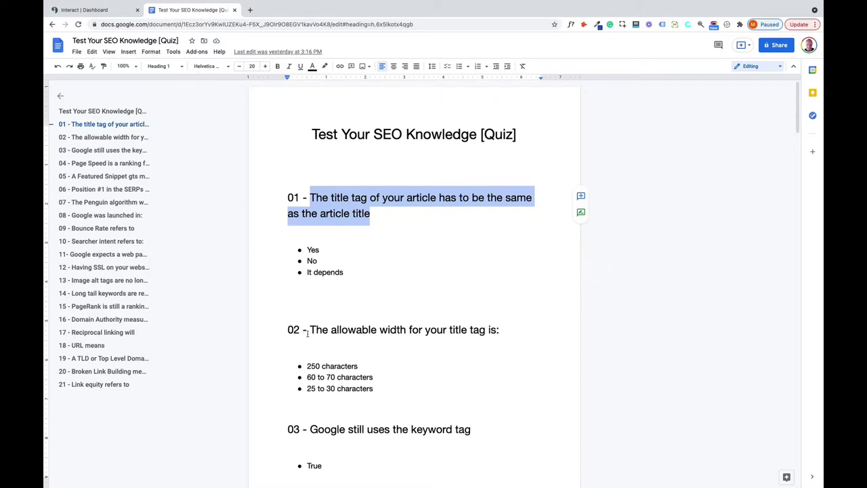
drag(311, 329, 502, 340)
key(super+c)
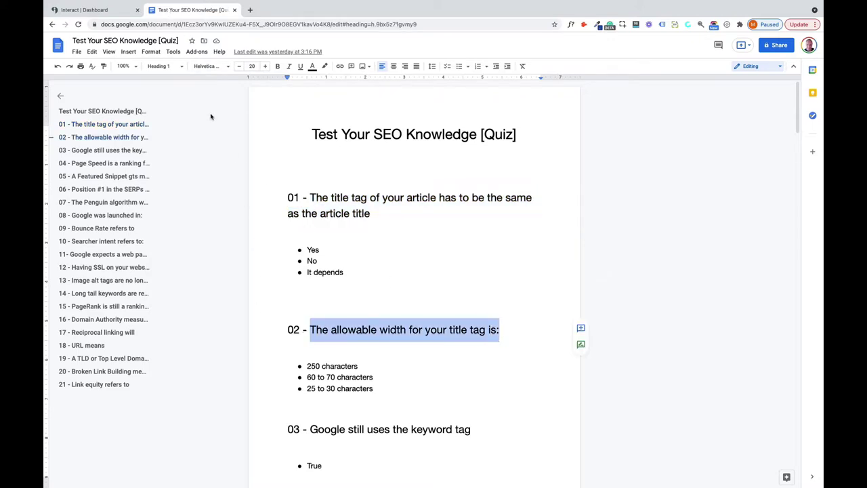
click(108, 11)
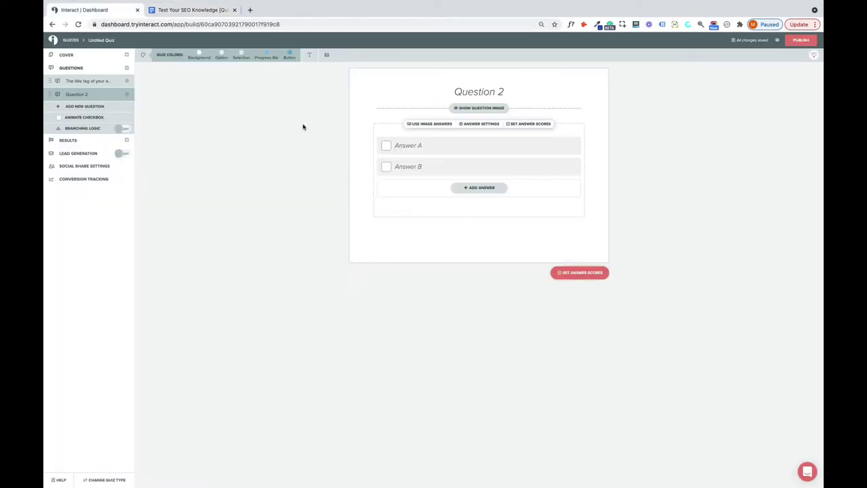
click(472, 91)
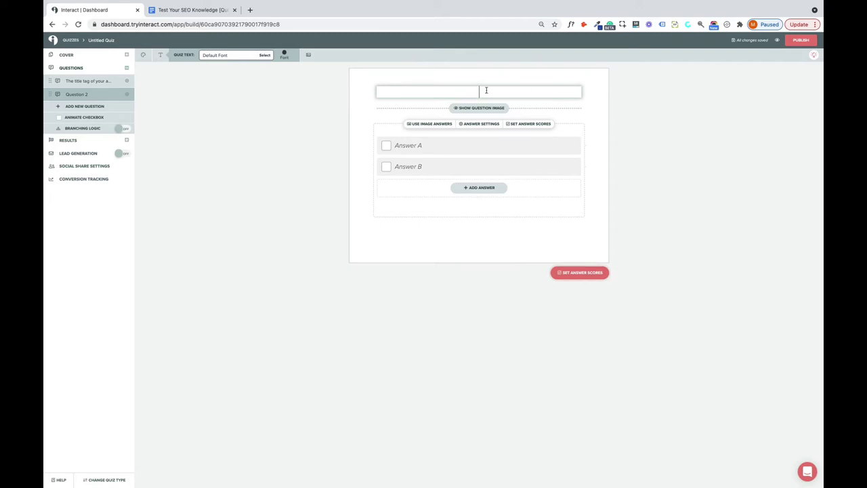
key(super+v)
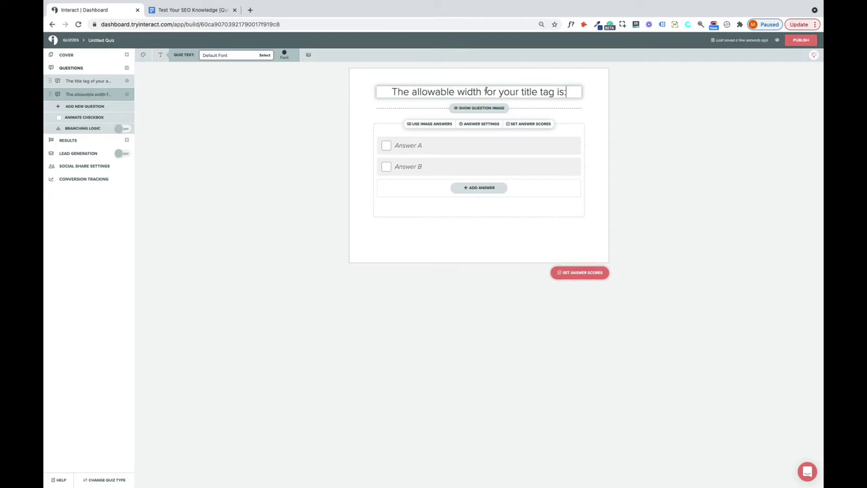
Paste '60 to 70 characters' and '25 to 30 characters' as the second and third answers
click(179, 11)
drag(307, 377, 392, 380)
key(super+c)
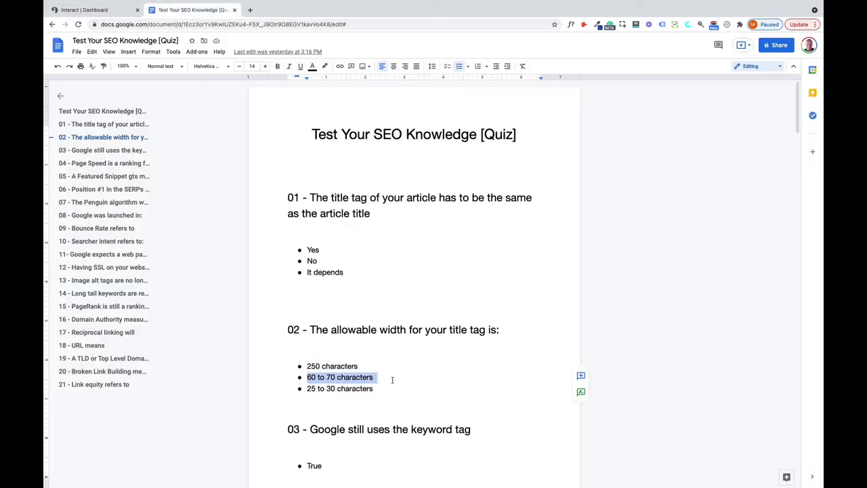
click(84, 9)
click(429, 165)
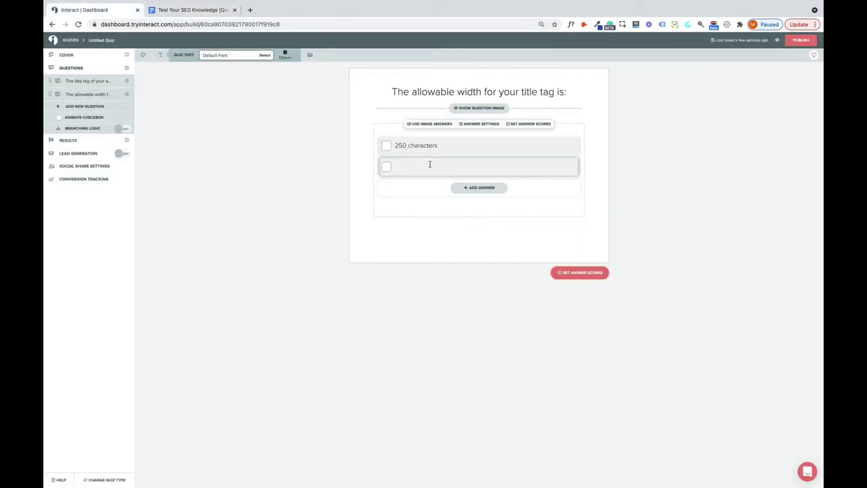
key(super+v)
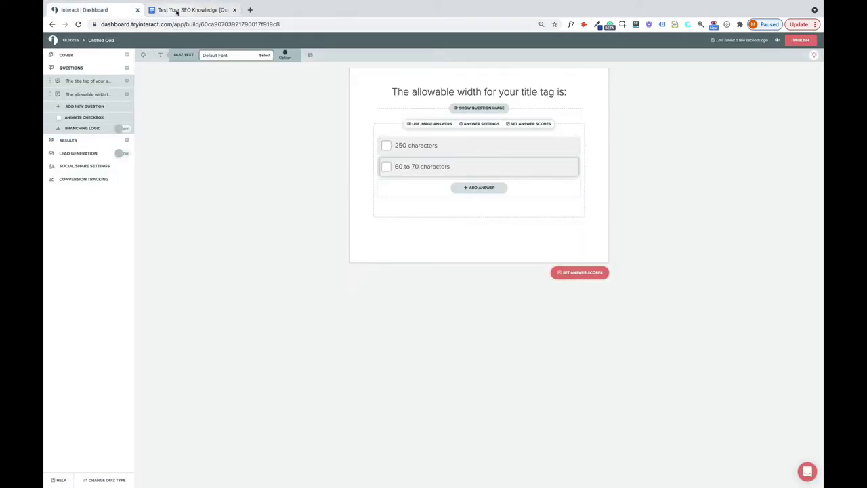
click(176, 9)
drag(307, 388, 388, 390)
key(ctrl+c)
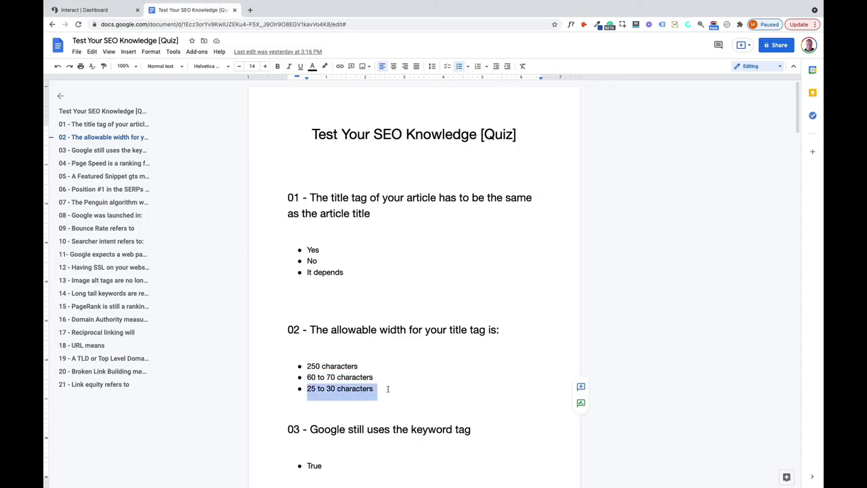
click(84, 9)
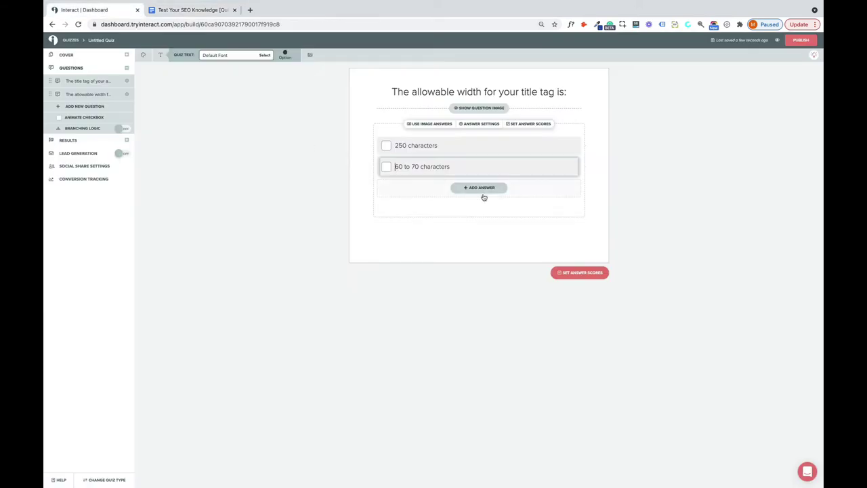
click(485, 192)
click(443, 188)
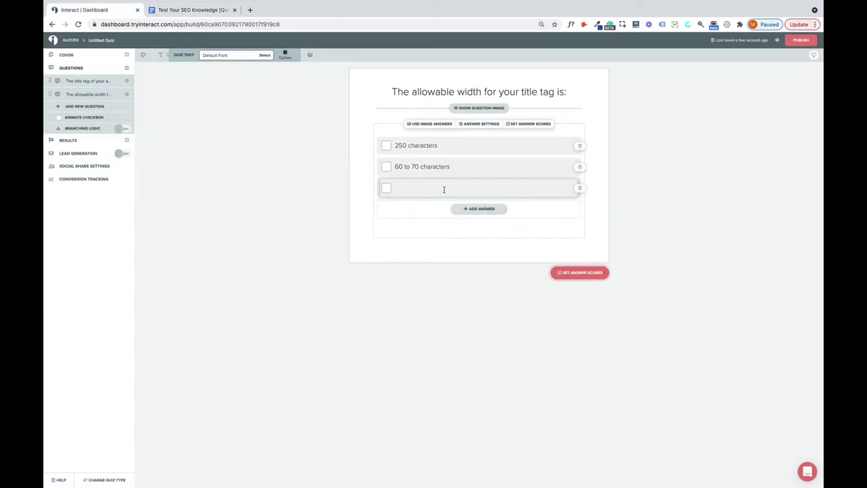
key(ctrl+v)
Score 250 characters 1, 60 to 70 characters 3, 25 to 30 characters 2, and save
click(581, 274)
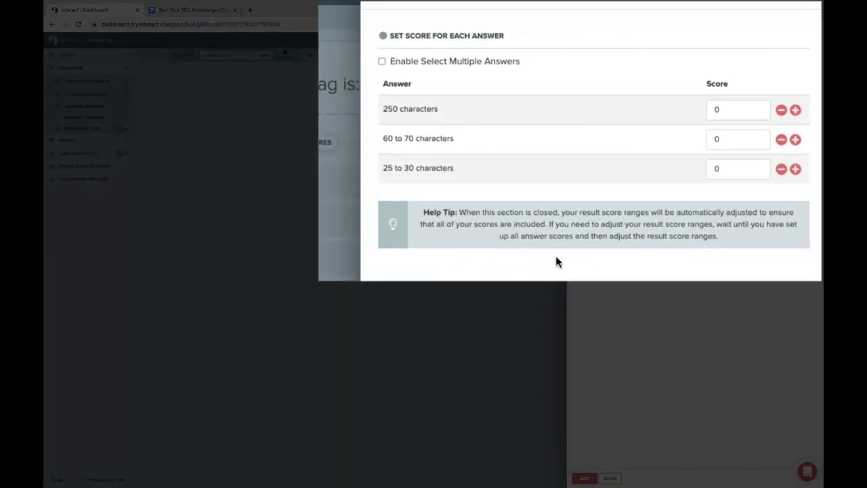
click(795, 140)
click(796, 140)
click(796, 169)
click(781, 110)
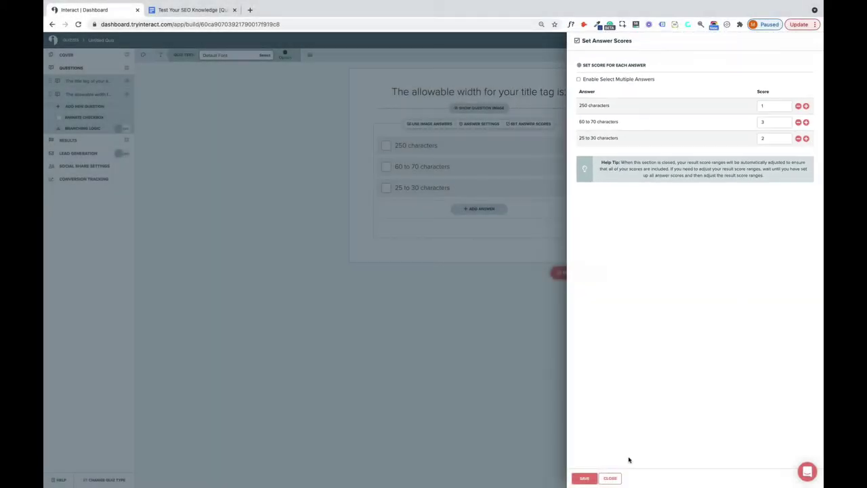
click(586, 478)
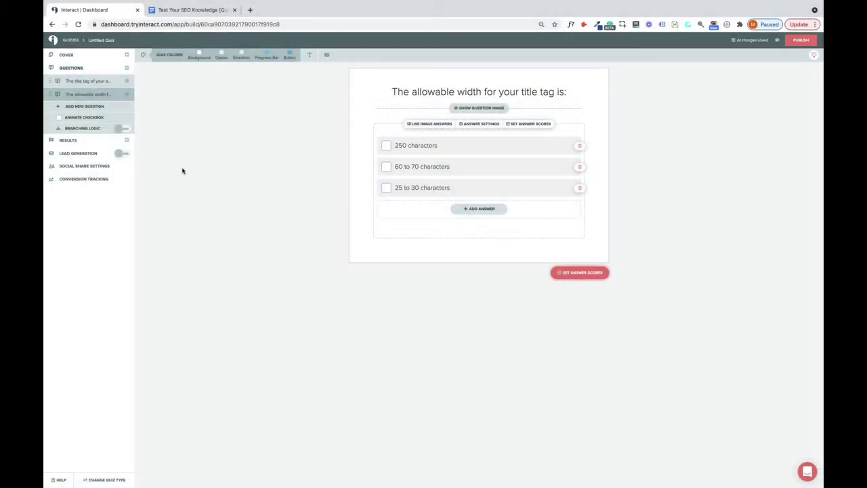
Add Question 3 titled 'Google still uses the keyword tag:' from the document
click(98, 107)
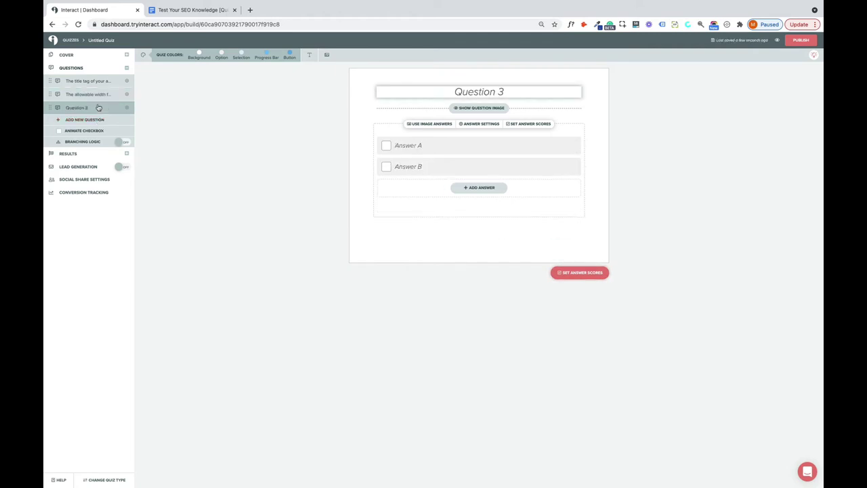
click(173, 10)
scroll(362, 332, down, 4)
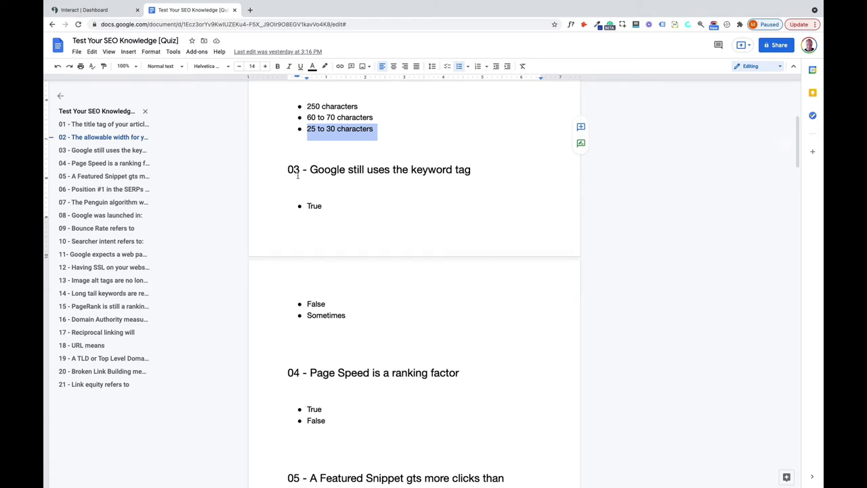
drag(311, 170, 472, 170)
key(ctrl+c)
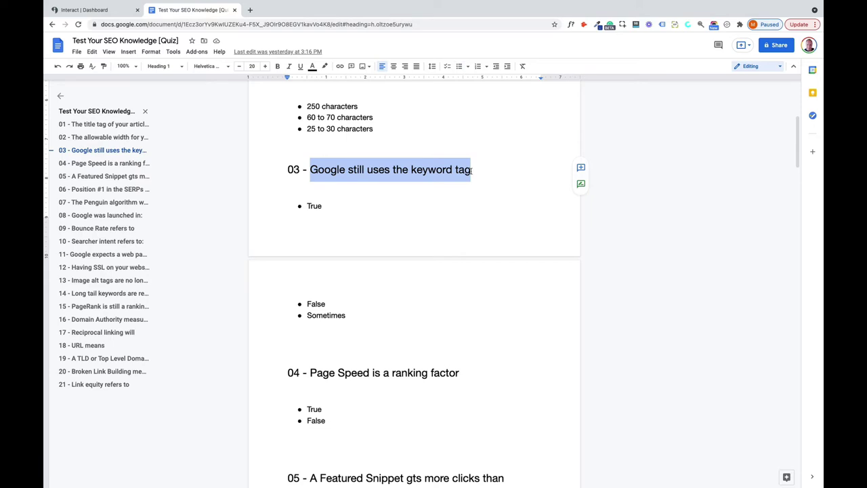
click(85, 9)
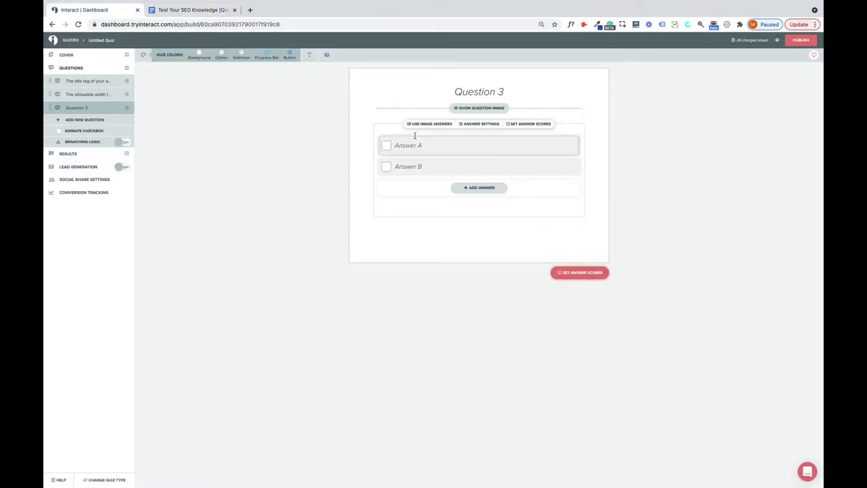
click(469, 93)
key(ctrl+v)
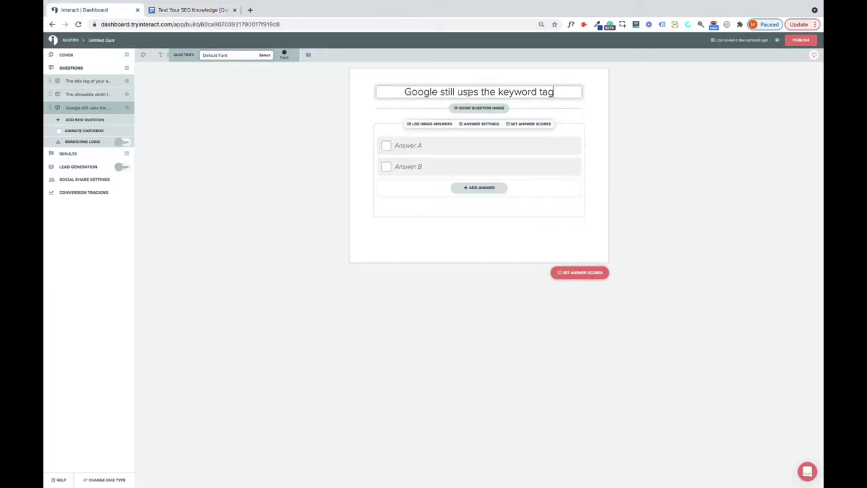
text(:)
Enter the answers True, False and Sometimes
click(180, 9)
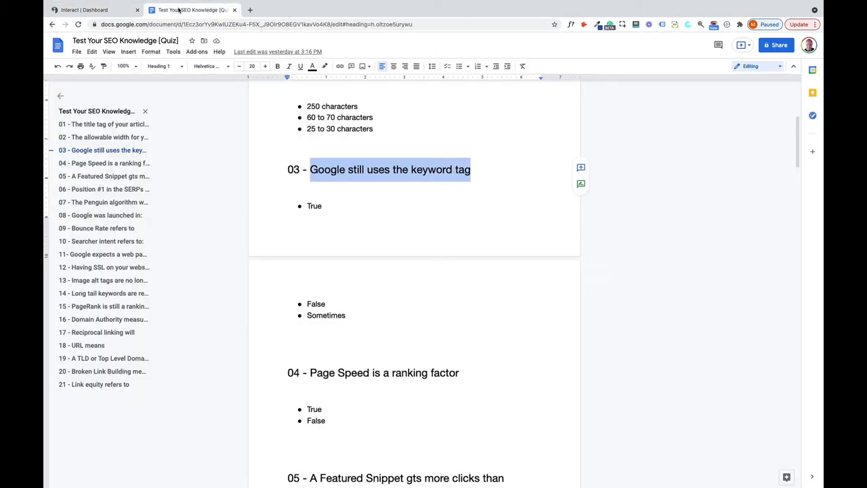
click(102, 10)
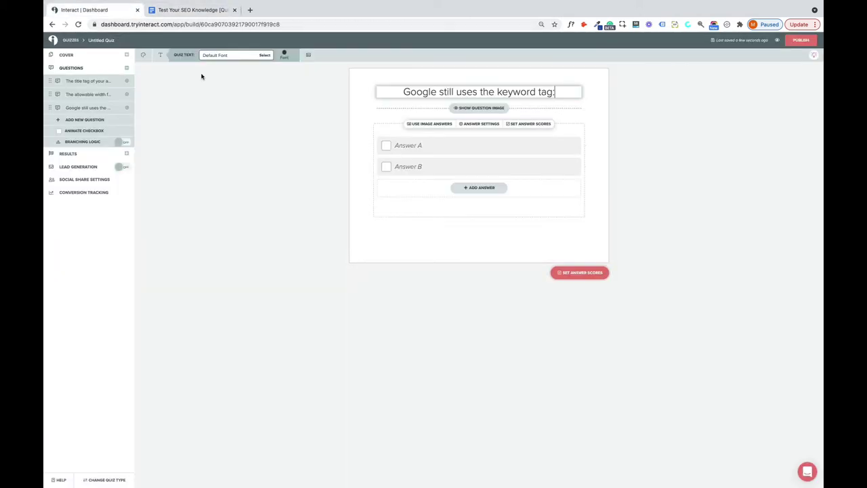
click(412, 145)
text(True)
click(412, 166)
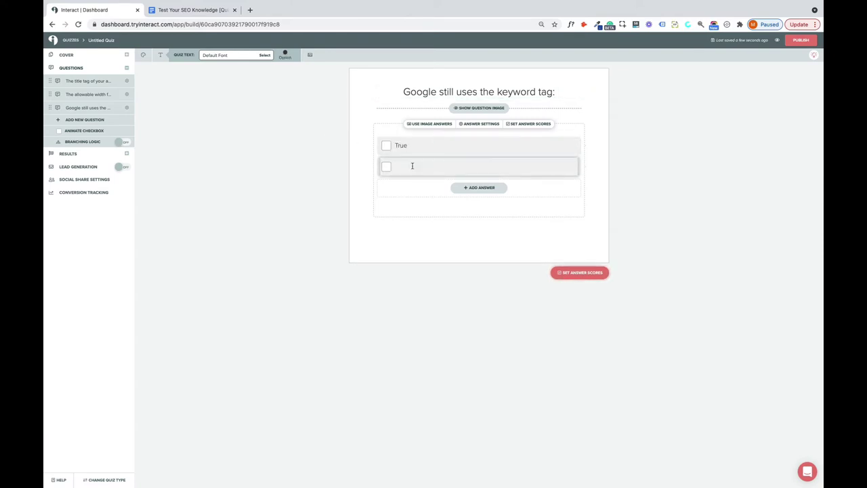
text(False)
click(408, 188)
text(Sometimes)
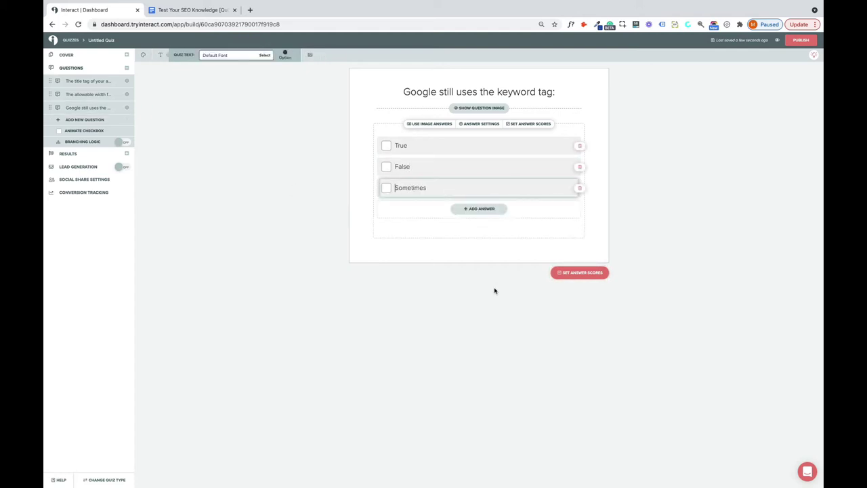
Score True 2, False 3, Sometimes 1 and save
click(580, 275)
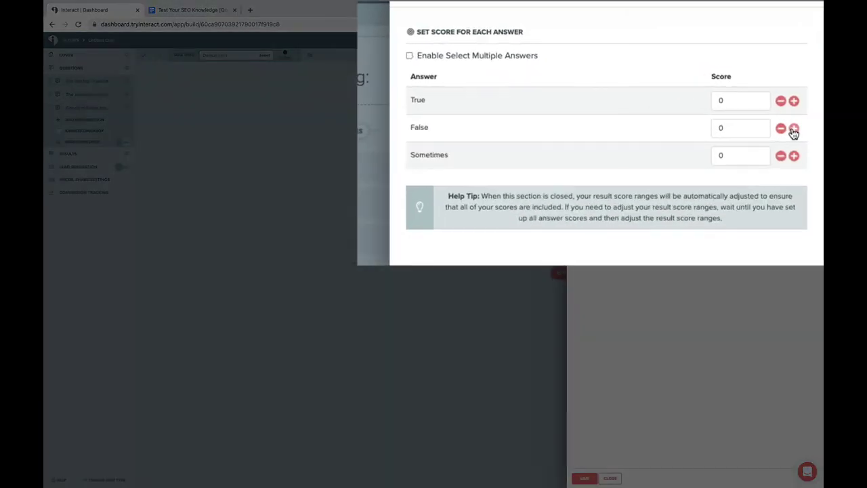
click(805, 123)
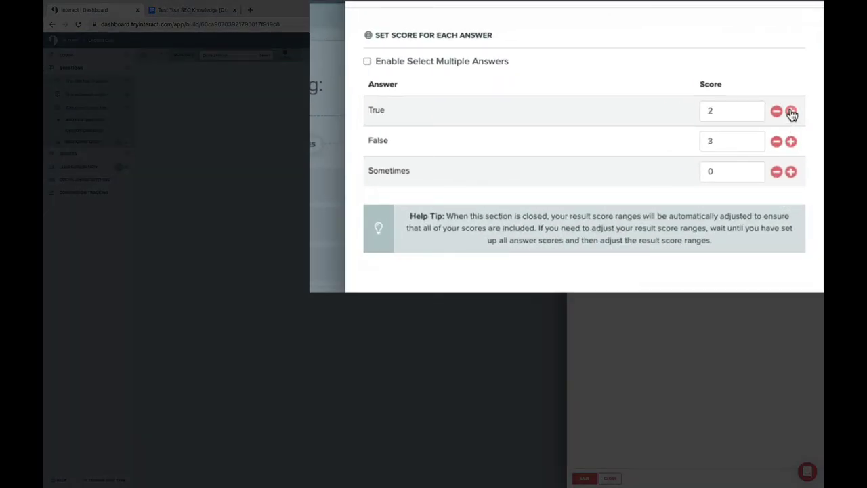
click(790, 171)
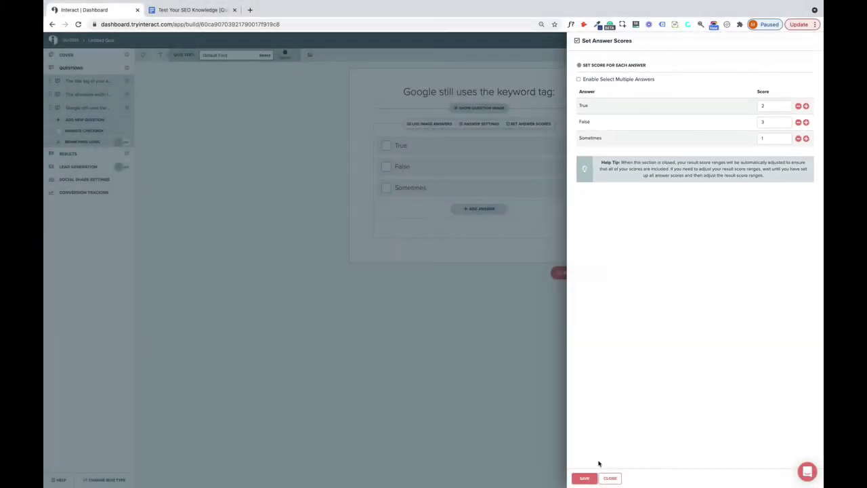
click(585, 478)
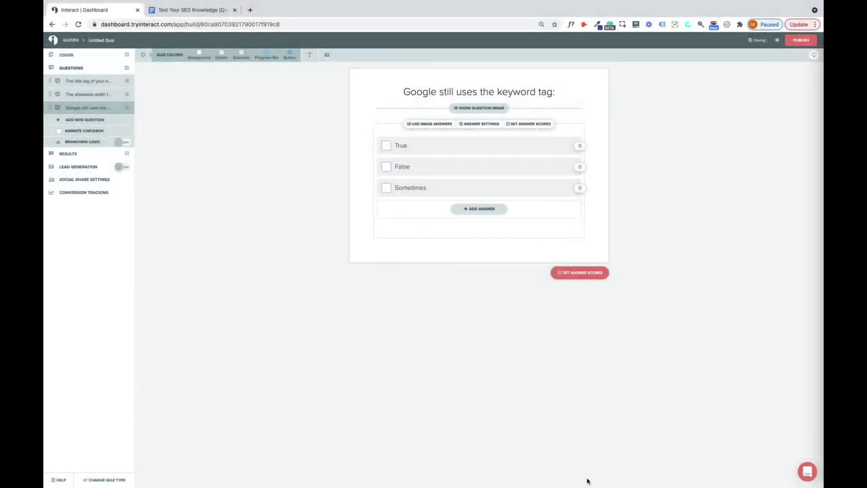
Add Question 4 titled 'Page Speed is a ranking factor:' from the document
click(76, 120)
click(163, 11)
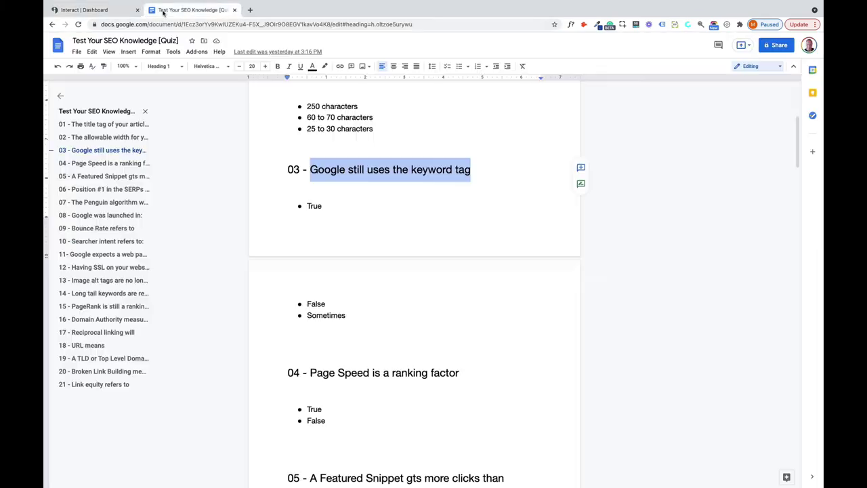
scroll(316, 354, down, 3)
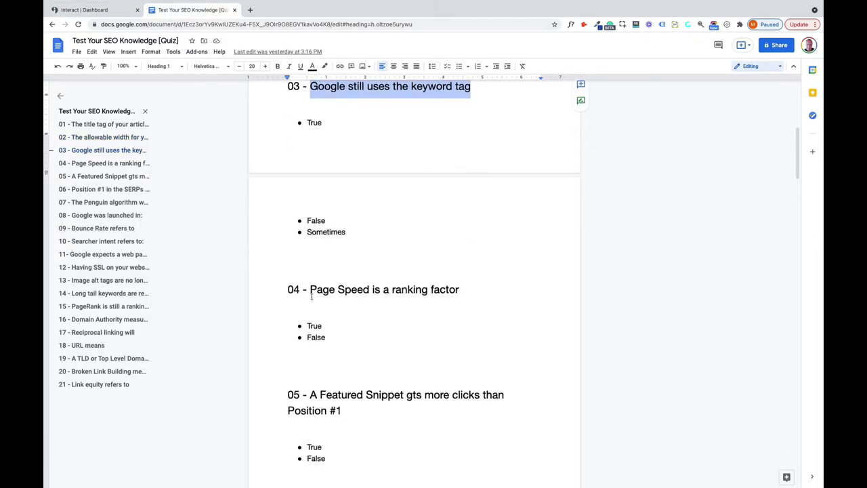
drag(310, 290, 461, 294)
key(ctrl+c)
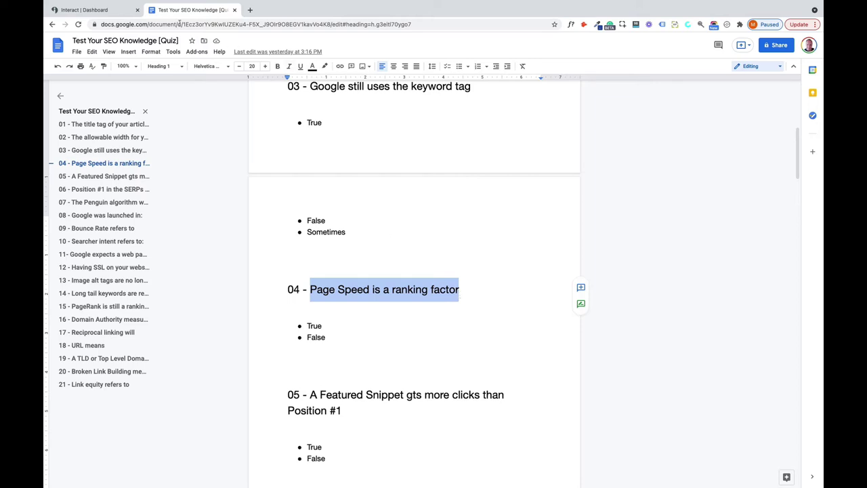
click(113, 11)
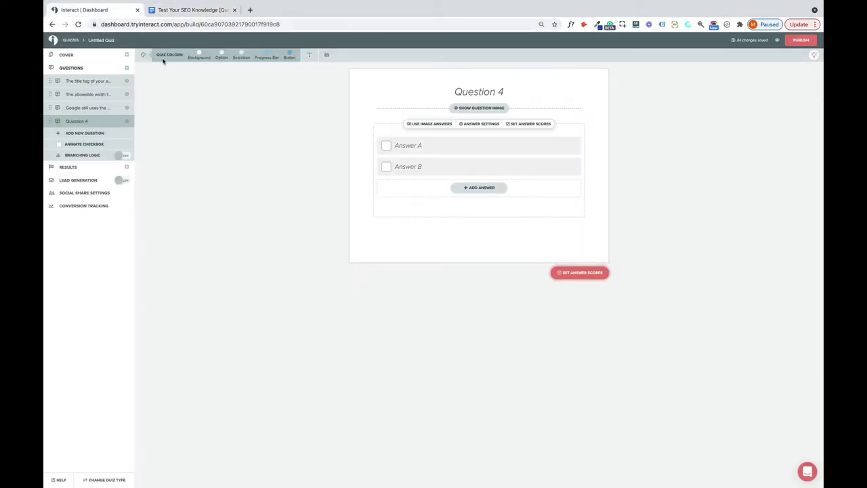
click(470, 92)
key(ctrl+v)
text(:)
Enter the answers True and False
click(418, 146)
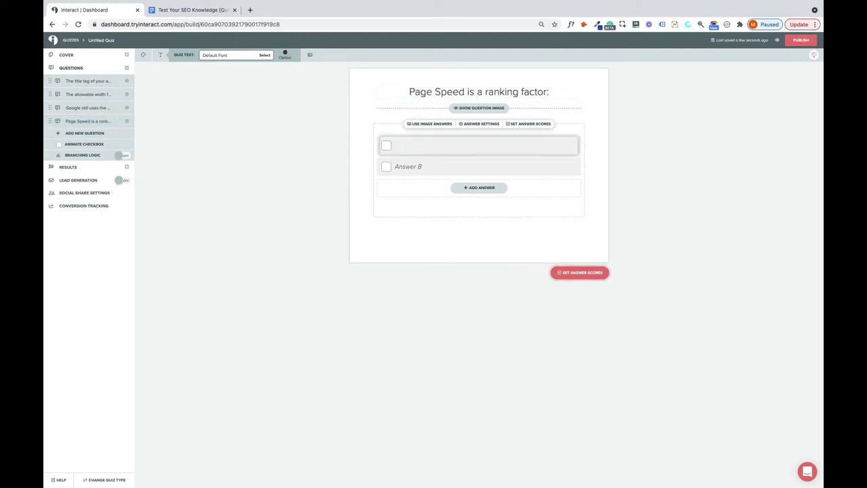
text(True)
click(420, 168)
text(False)
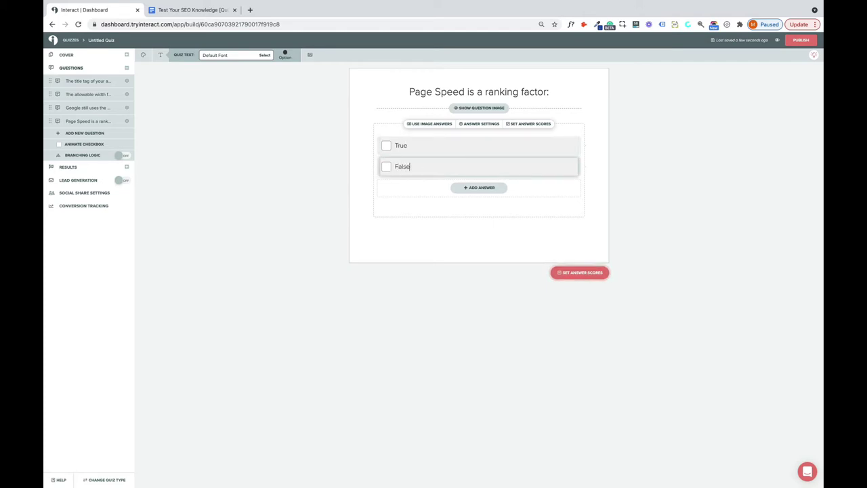
click(282, 177)
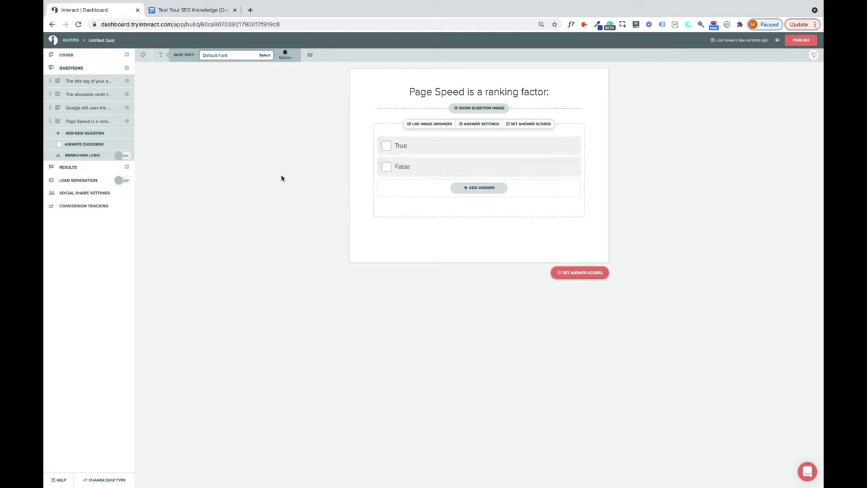
Score True 2 and False 1, then save
click(584, 274)
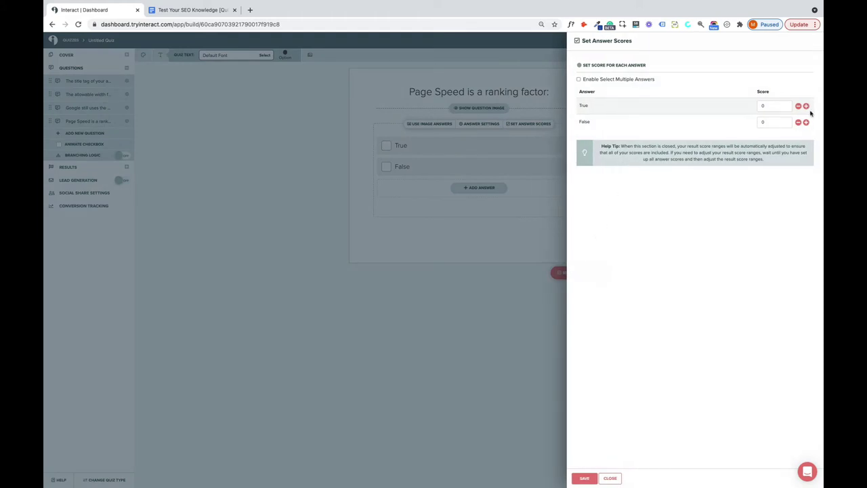
click(806, 106)
click(805, 106)
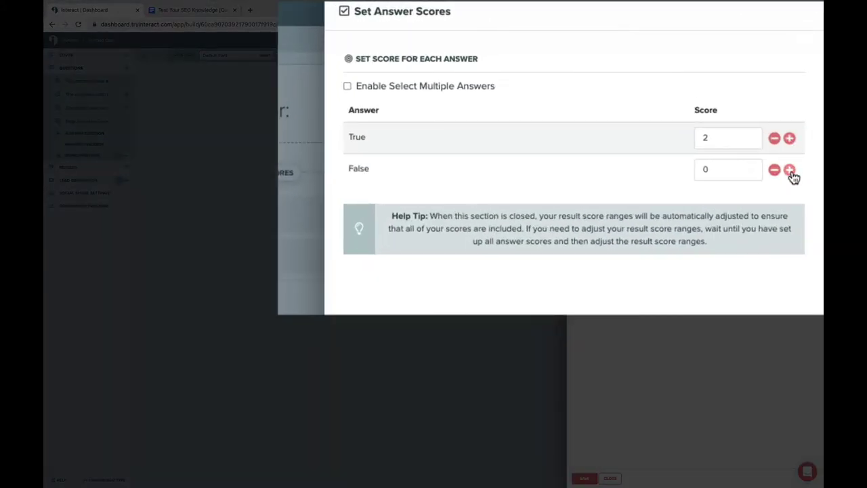
click(791, 171)
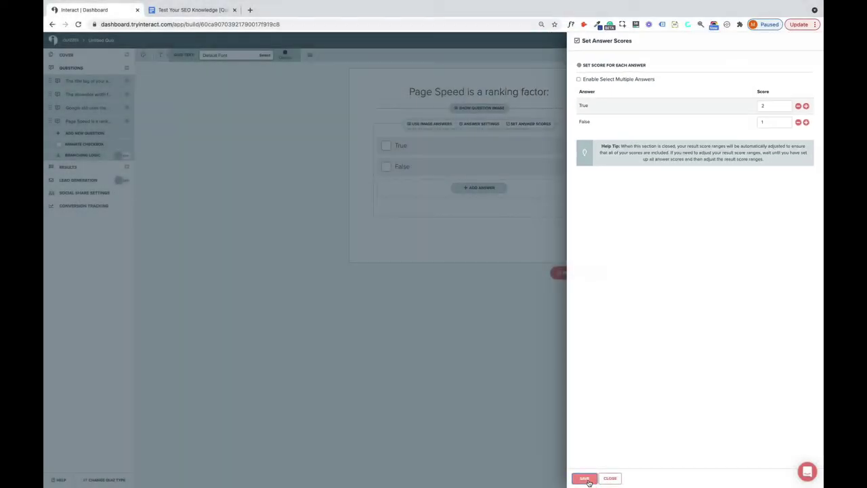
click(585, 478)
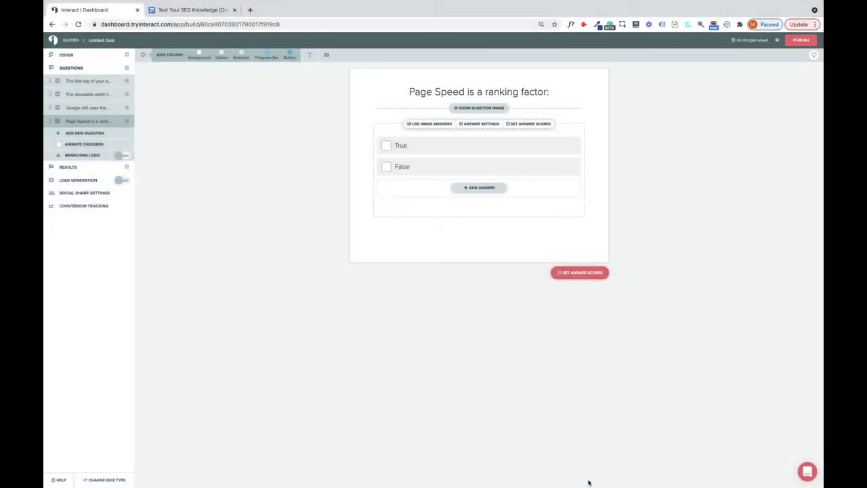
Fix 'gts' to 'gets' in question 05, then use it as Question 5's title
click(85, 133)
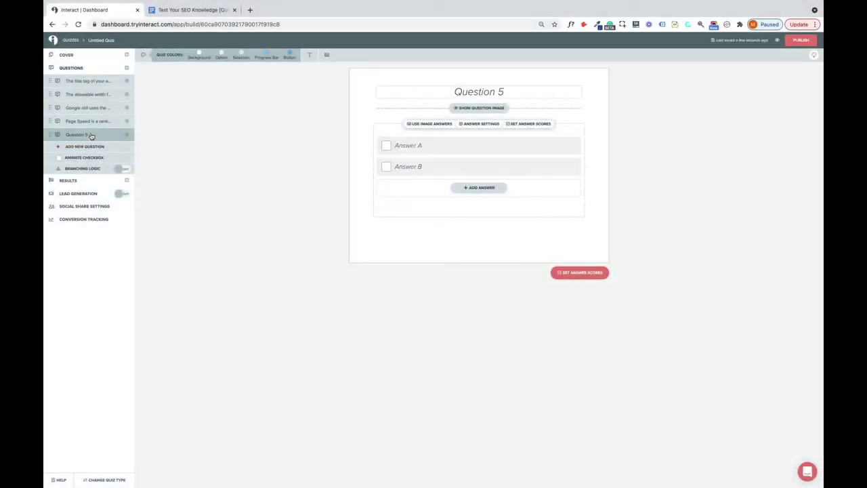
click(175, 11)
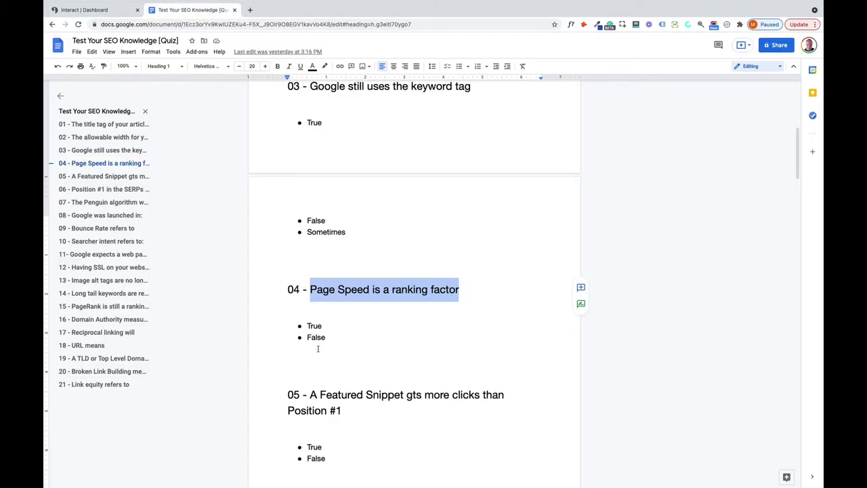
scroll(317, 349, down, 2)
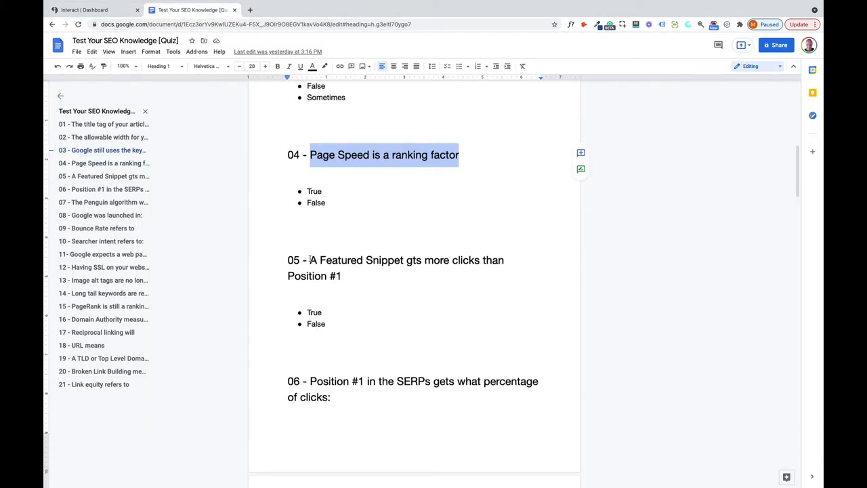
drag(311, 261, 342, 275)
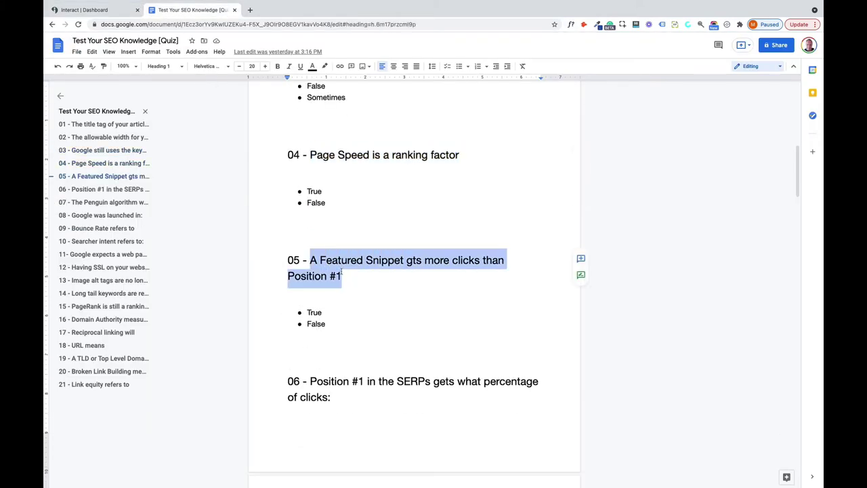
click(413, 260)
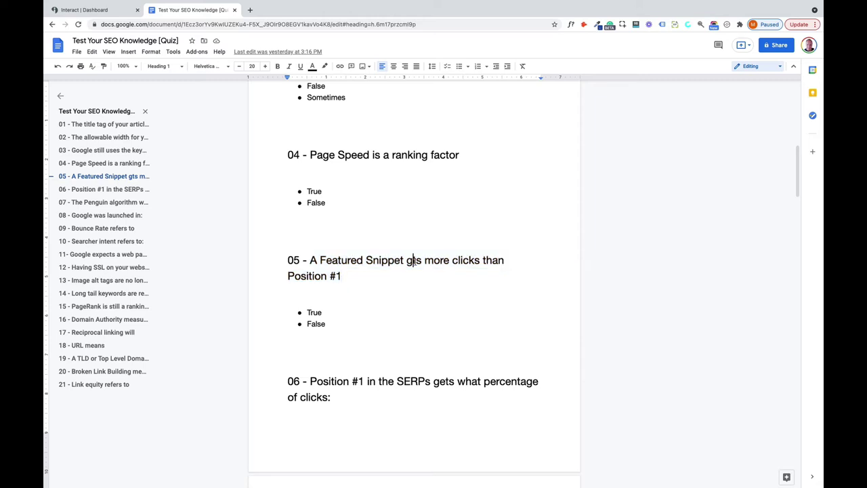
text(e)
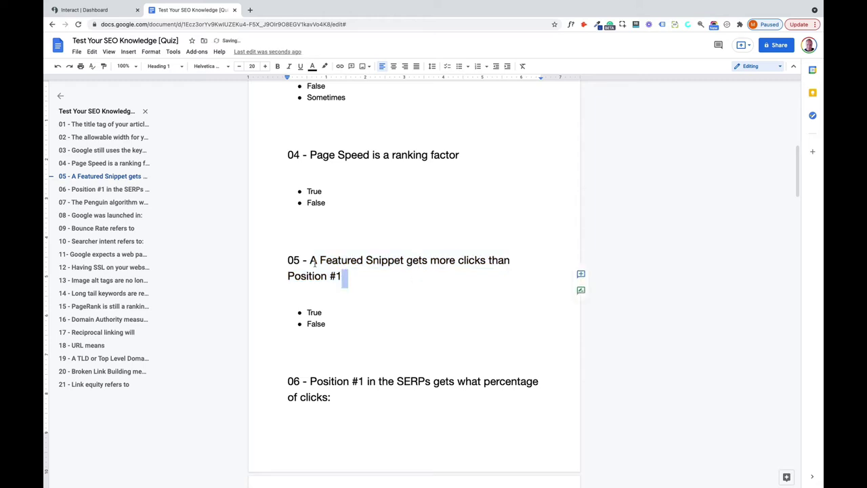
drag(310, 262, 342, 274)
key(ctrl+c)
key(ctrl+shift+Tab)
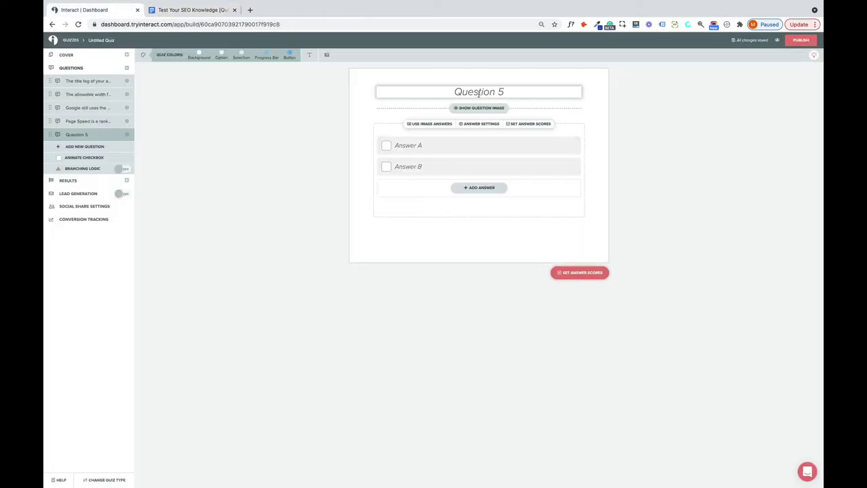
click(478, 93)
key(ctrl+v)
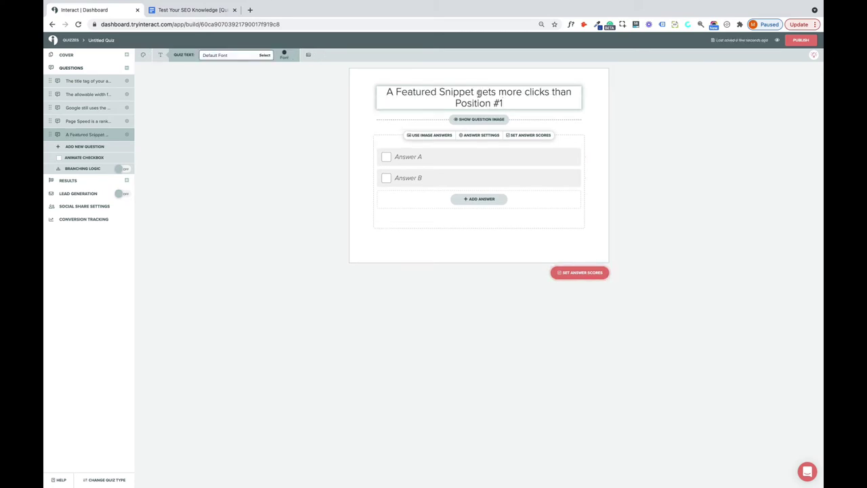
Complete the True/False answers and score False 2 and True 1
click(193, 11)
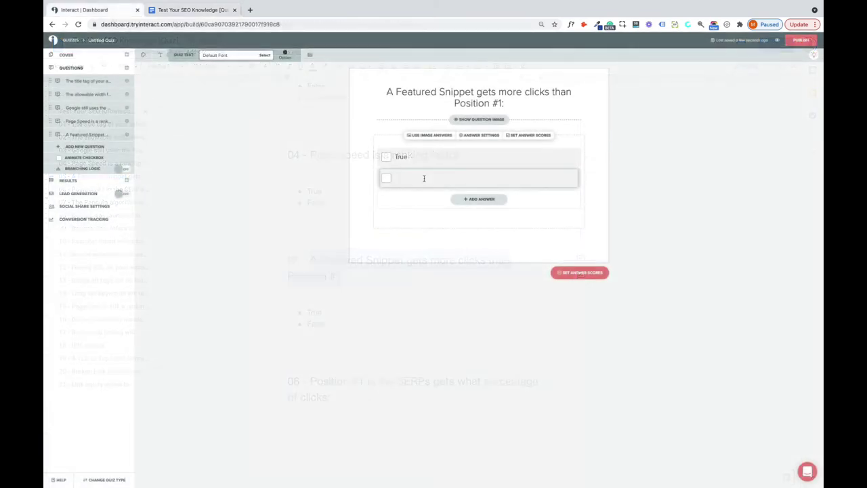
text(alse)
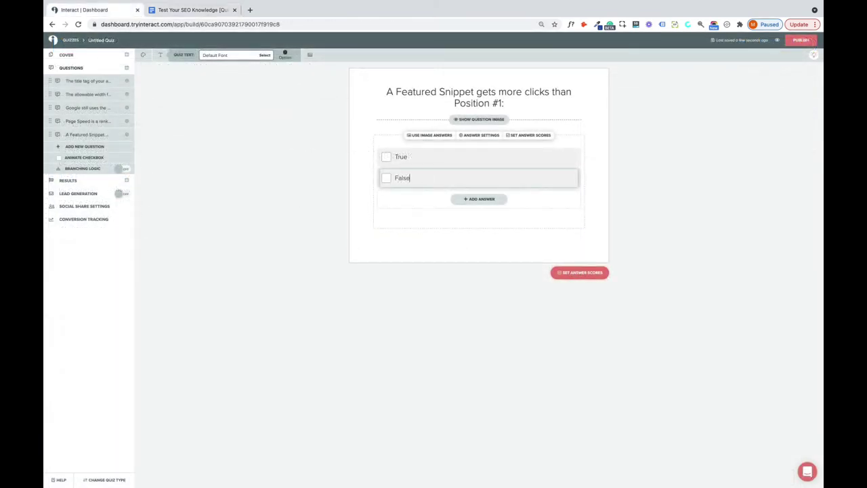
click(579, 272)
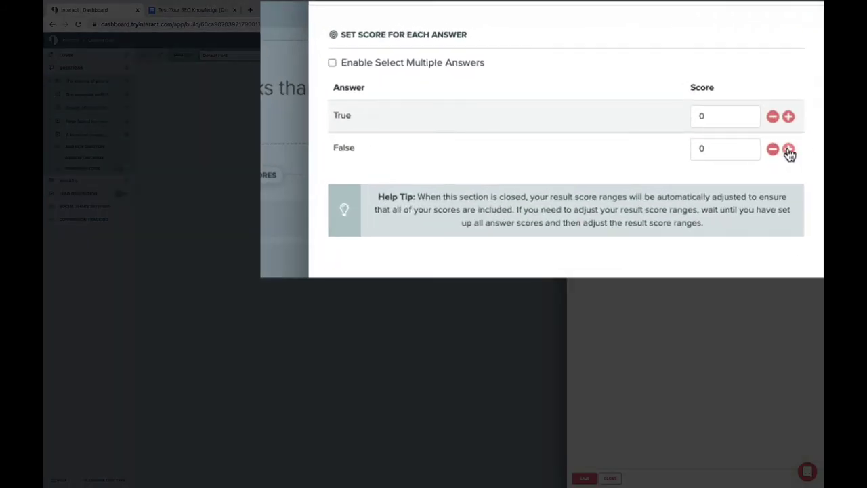
click(789, 151)
click(789, 118)
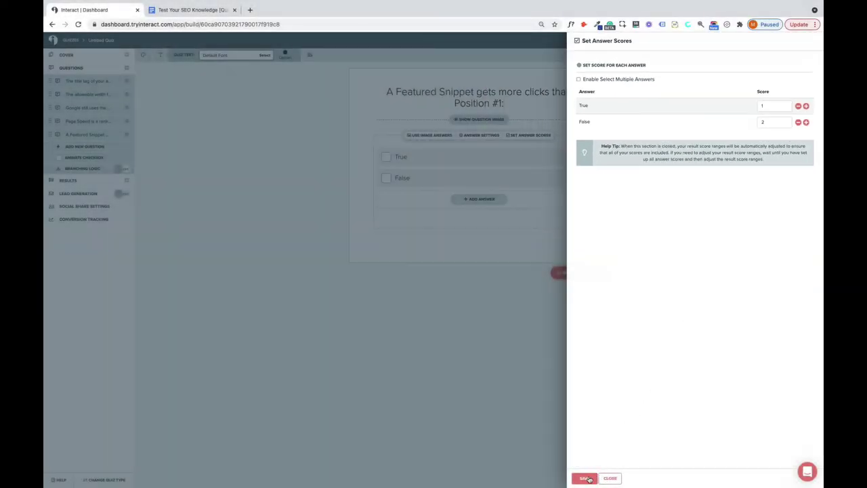
Save Question 5's scores of True 1 and False 2
click(585, 478)
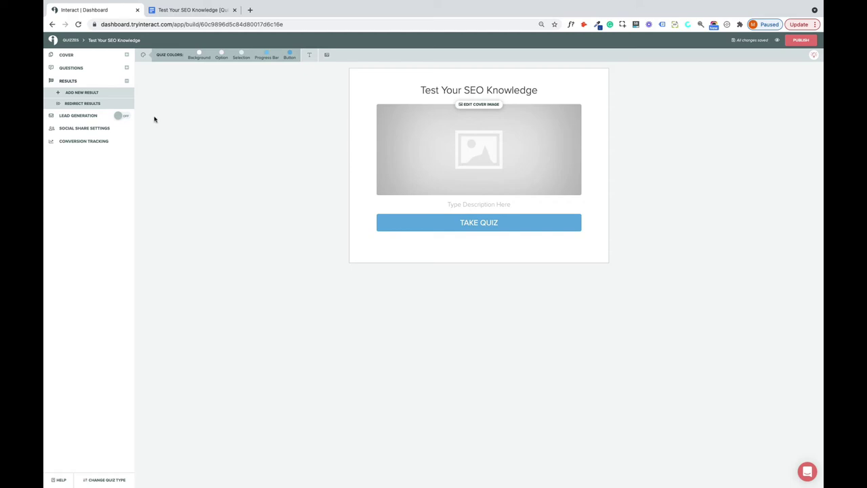
Add the first result titled 'You're An SEO Newbie'
click(81, 92)
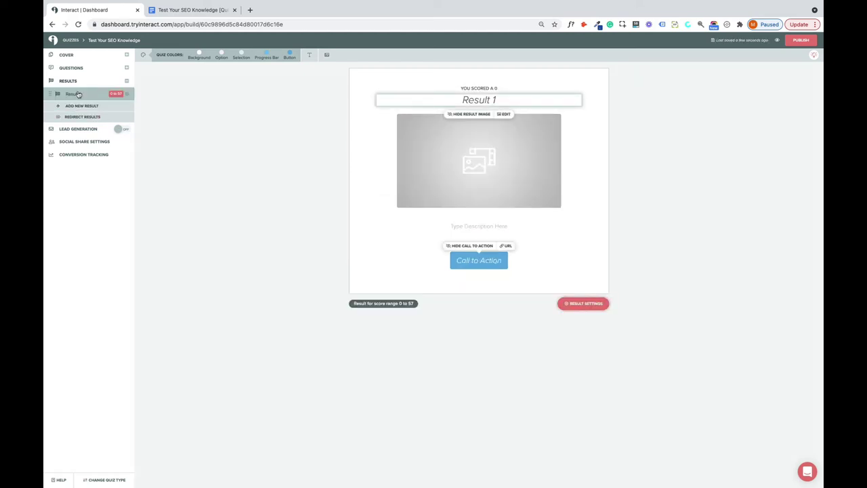
click(466, 100)
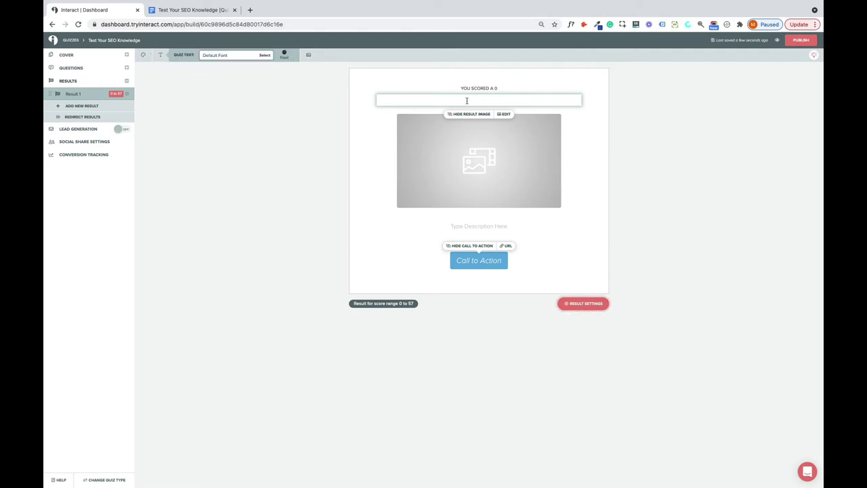
text(You're An SEO Newbie)
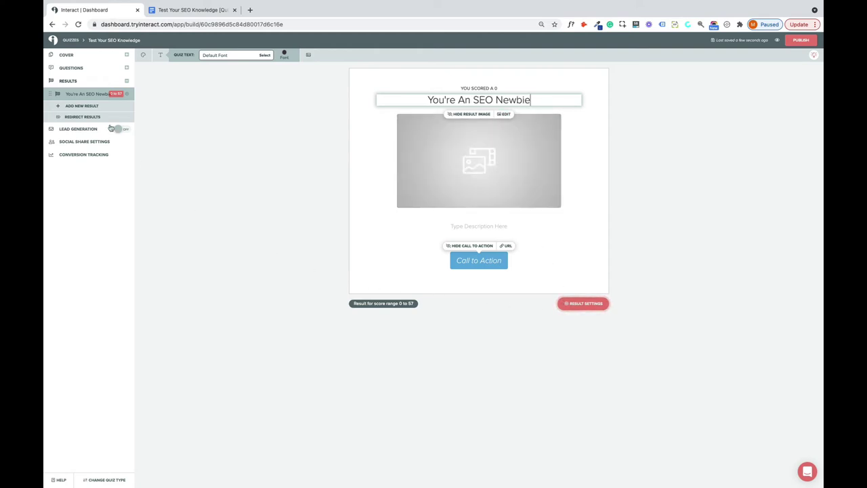
Add a second result titled 'You're Getting Good at SEO!'
click(86, 106)
click(458, 107)
key(super+a)
key(BackSpace)
text(You're Getting Good at SEO)
text(!)
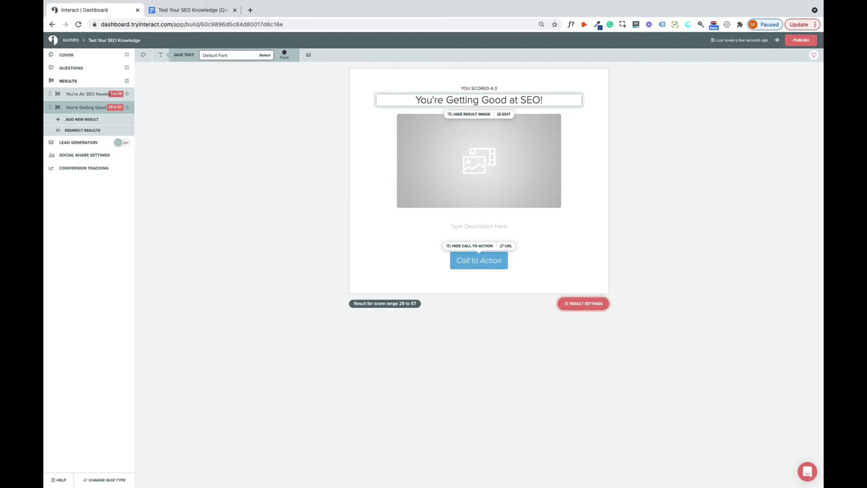
Add a third result titled 'You're an SEO Pro!'
click(80, 121)
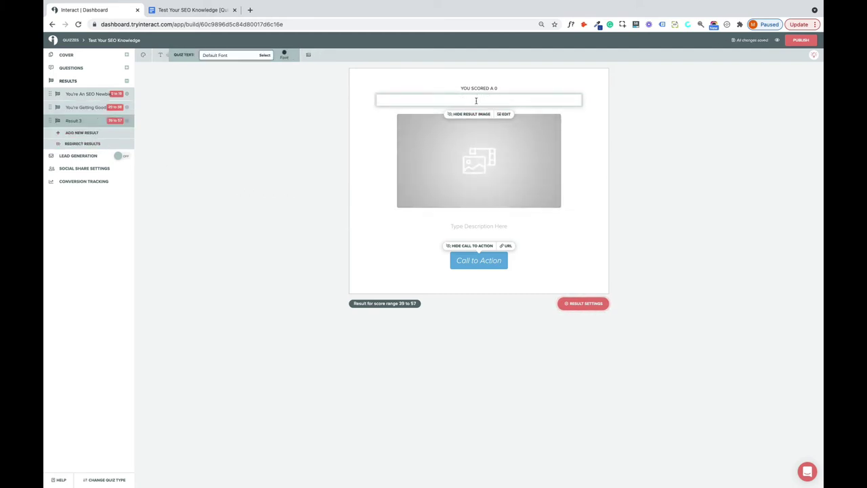
text(You're an SEO Pro!)
click(271, 201)
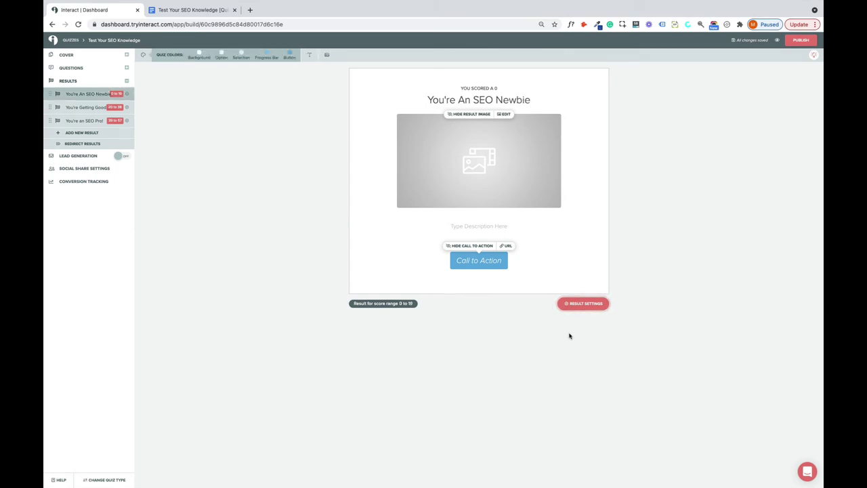
Save SEO Newbie's score range as 0–11, and raise SEO Pro's lower bound from 39 to 45
click(589, 305)
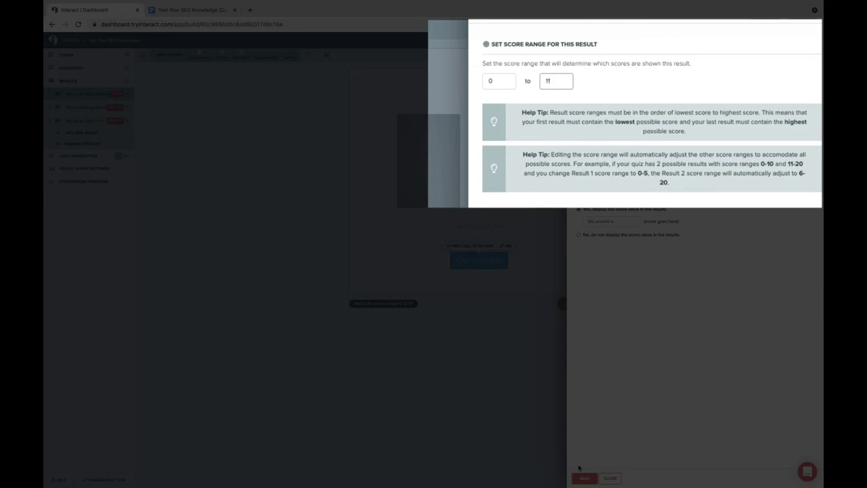
click(584, 477)
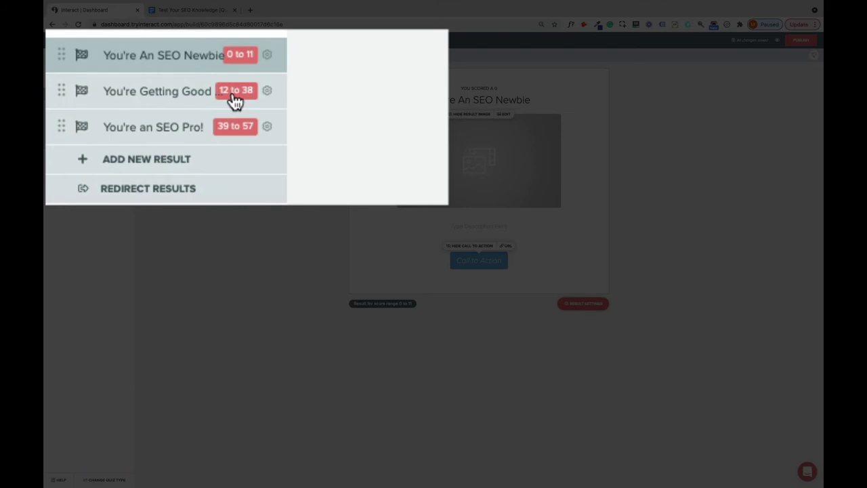
click(235, 101)
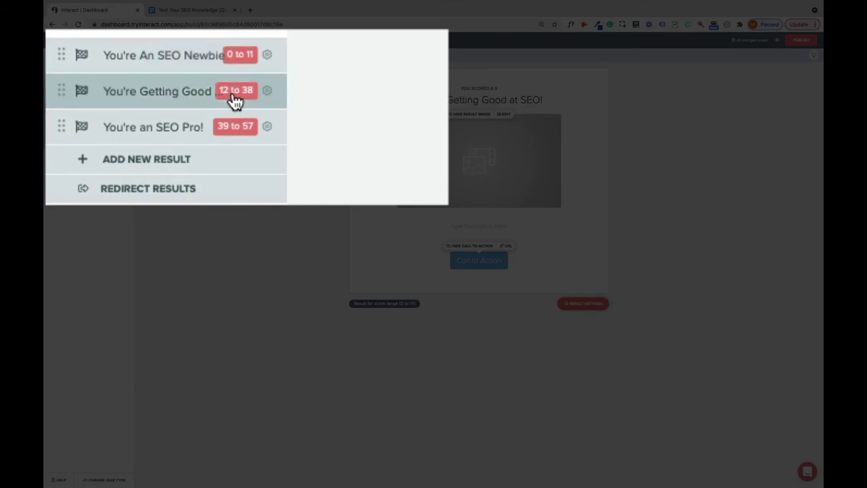
click(234, 129)
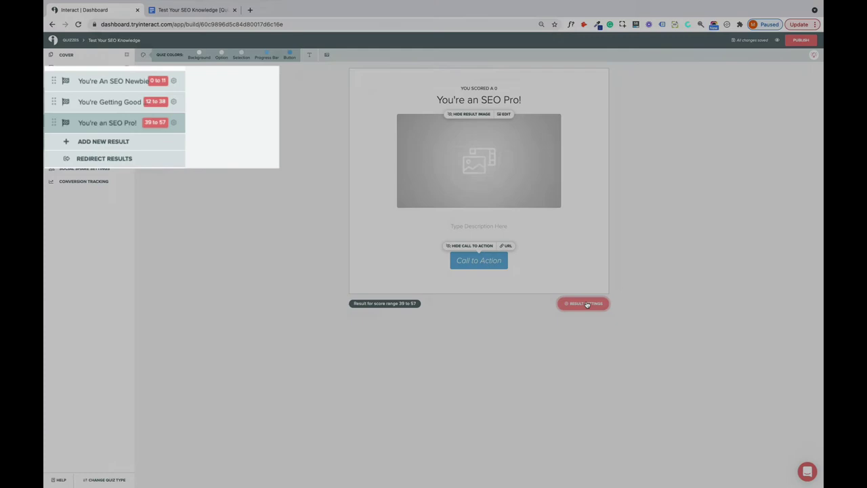
click(587, 304)
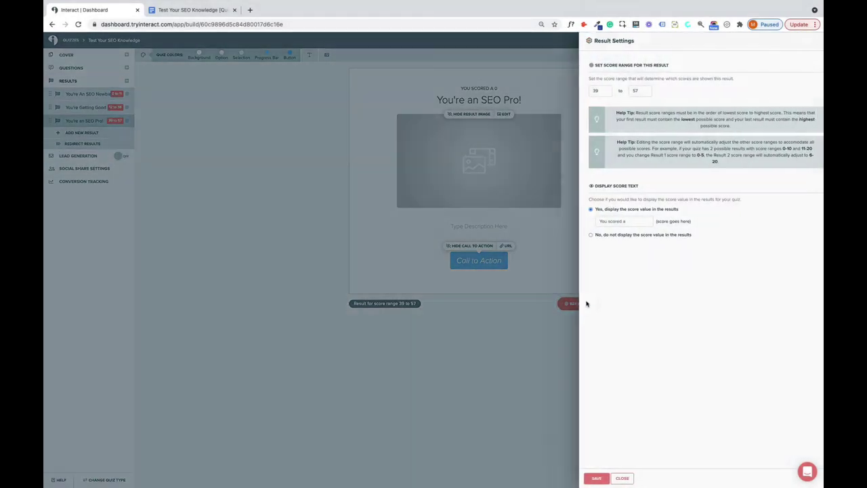
double_click(589, 90)
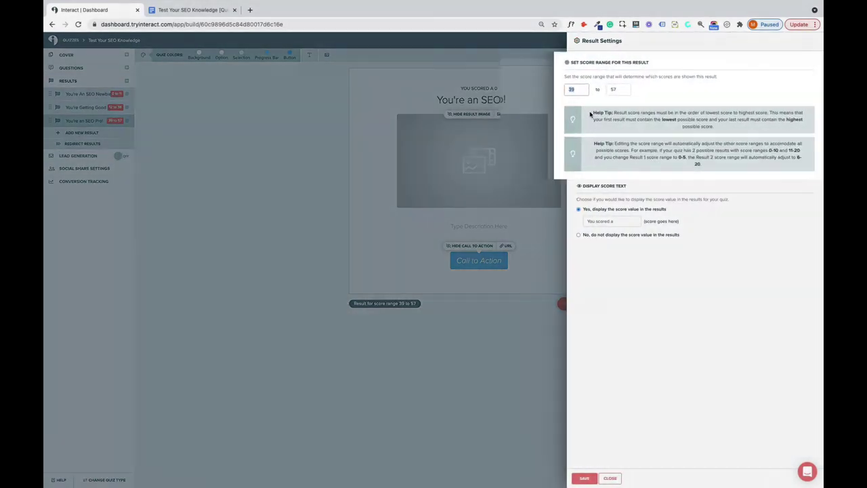
text(45)
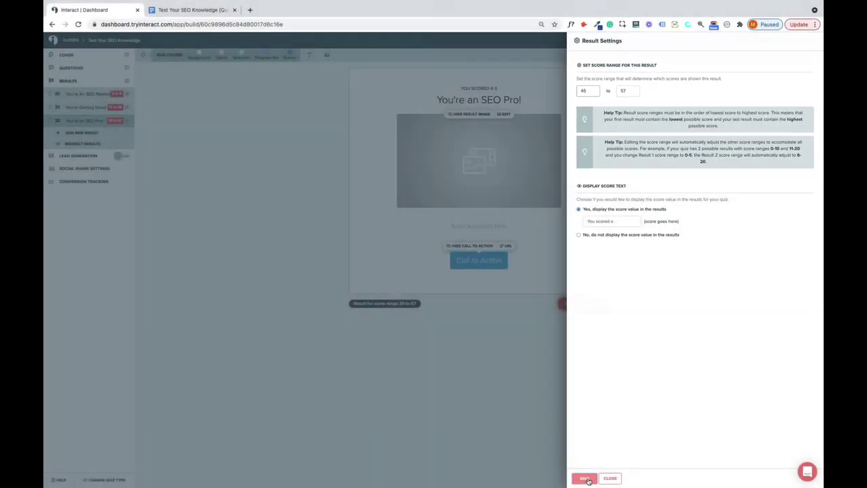
click(582, 477)
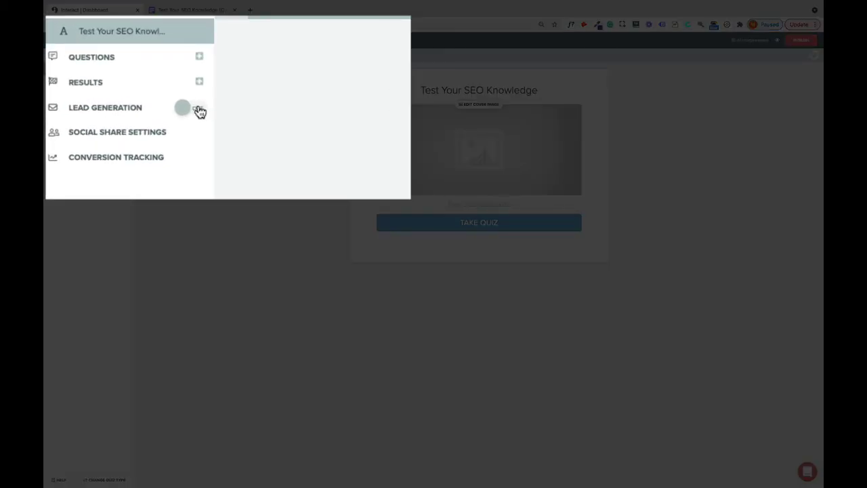
Switch Lead Generation on for the Test Your SEO Knowledge quiz
click(124, 108)
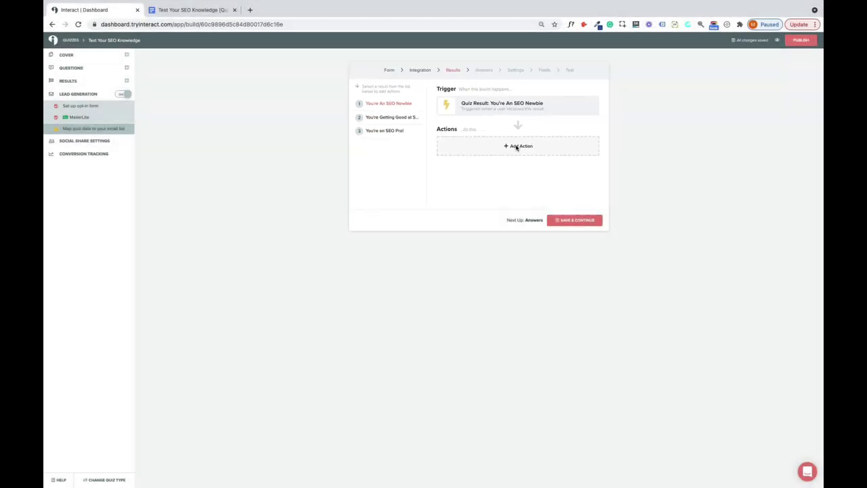
Add the SEO Newbie result's takers to the 'SEO Scored Quiz - Newbies' group
click(515, 145)
scroll(738, 128, down, 3)
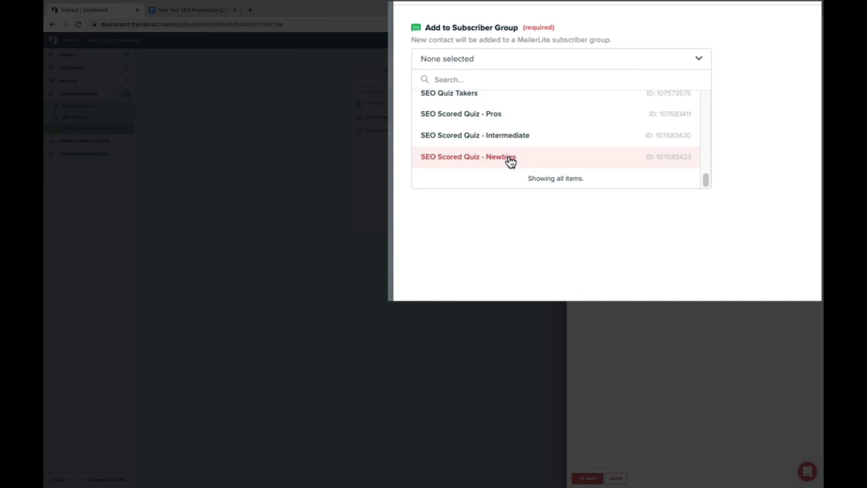
click(510, 160)
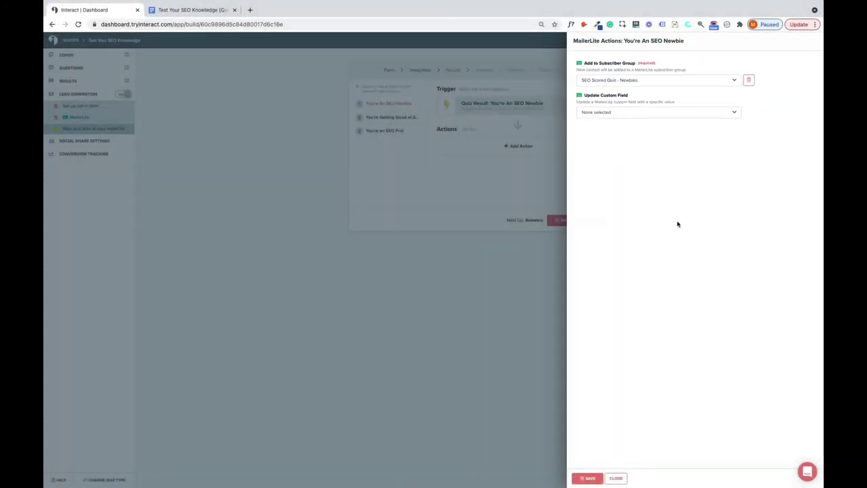
click(584, 478)
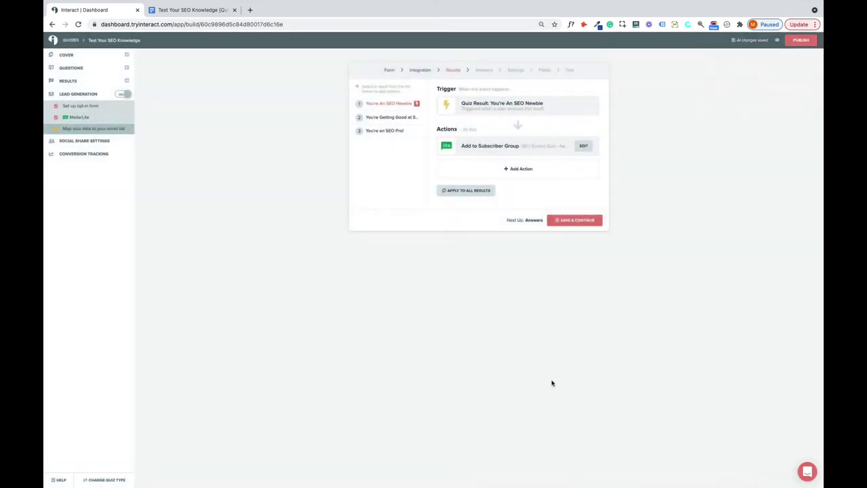
Add 'You're Getting Good at SEO!' takers to the 'SEO Scored Quiz - Intermediate' group
click(409, 118)
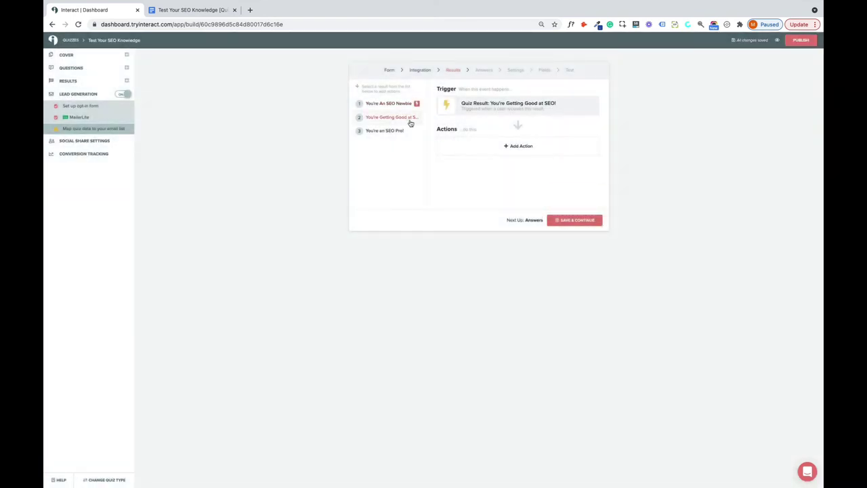
click(507, 147)
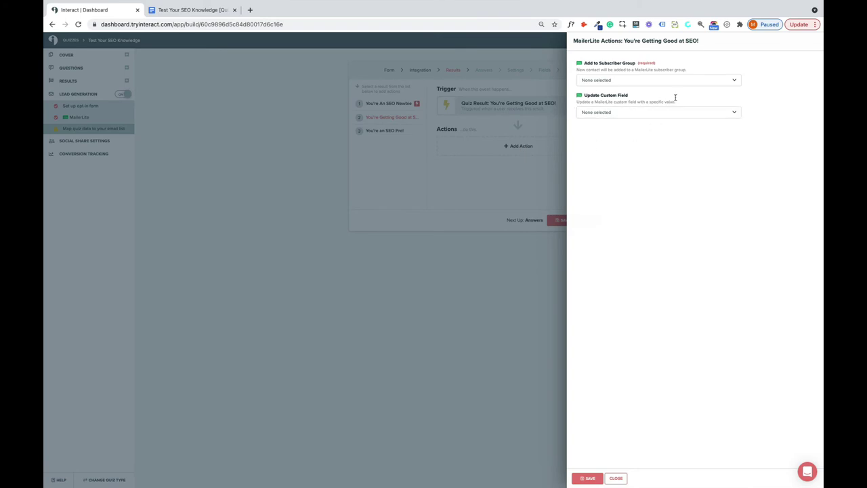
click(732, 83)
drag(737, 103, 739, 146)
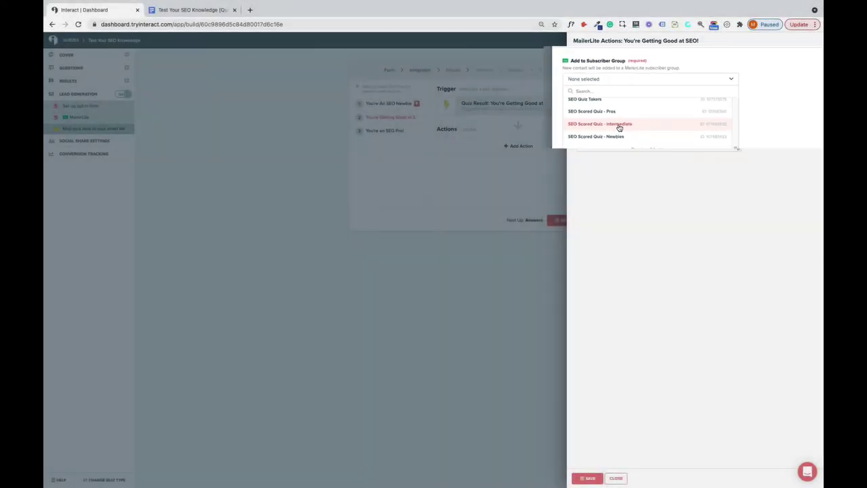
click(434, 155)
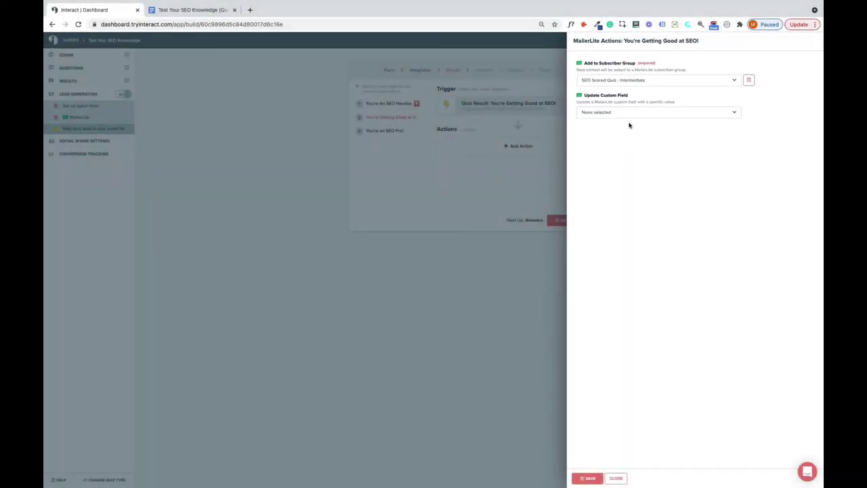
click(588, 478)
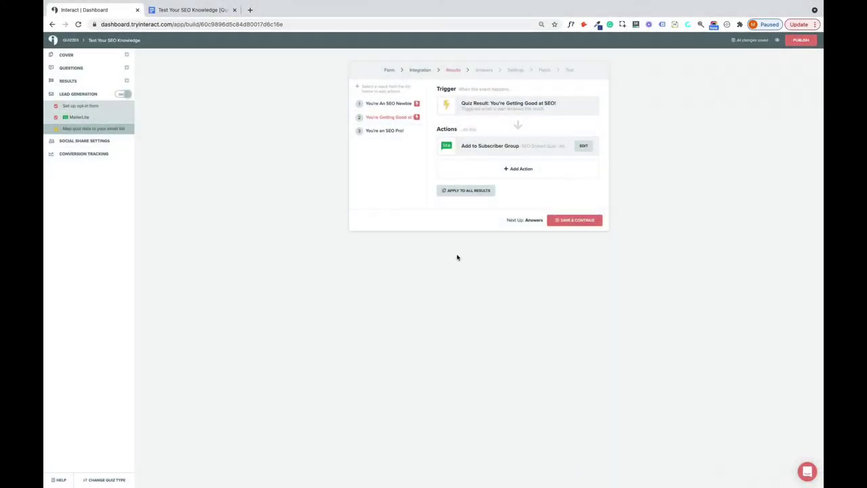
Add 'You're an SEO Pro!' takers to the 'SEO Scored Quiz - Pros' group
click(391, 131)
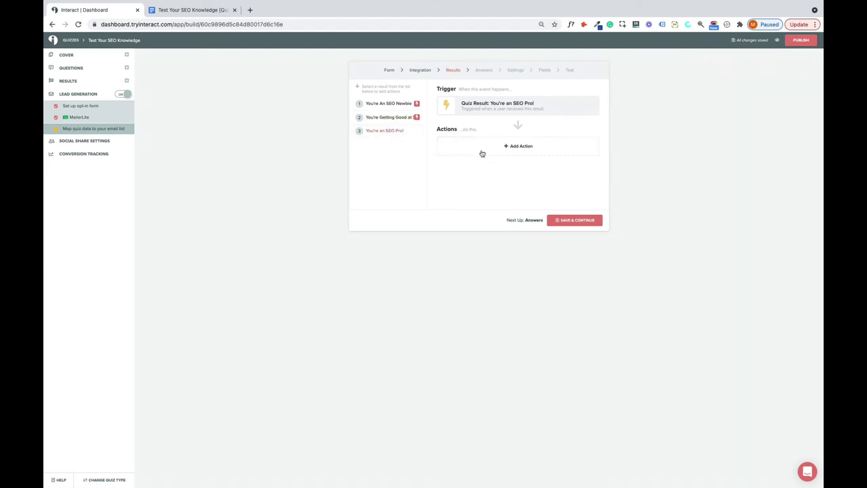
click(516, 148)
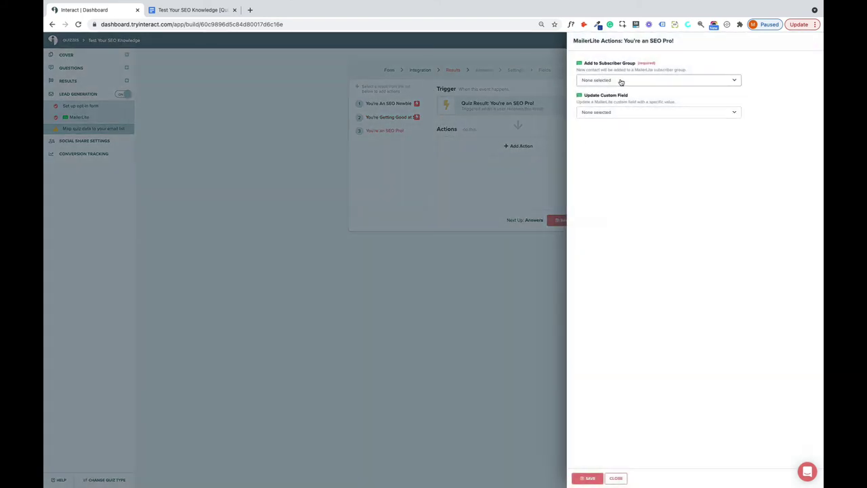
click(621, 82)
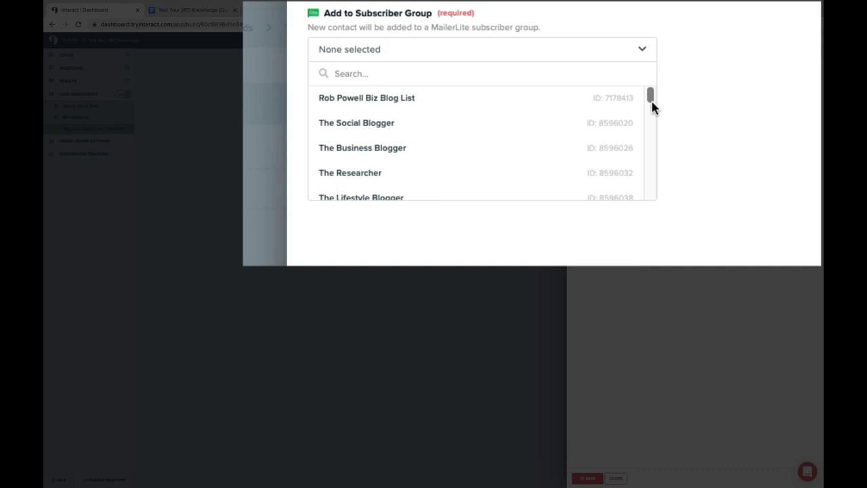
drag(739, 100, 739, 145)
drag(652, 187, 652, 201)
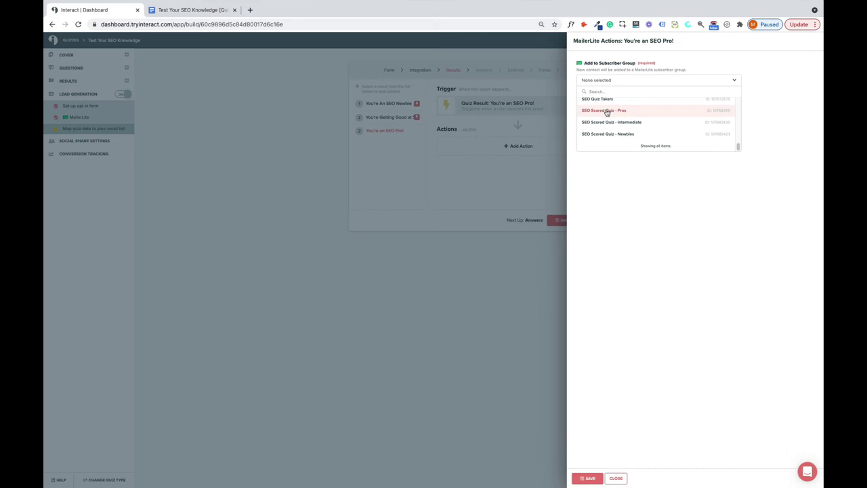
click(373, 117)
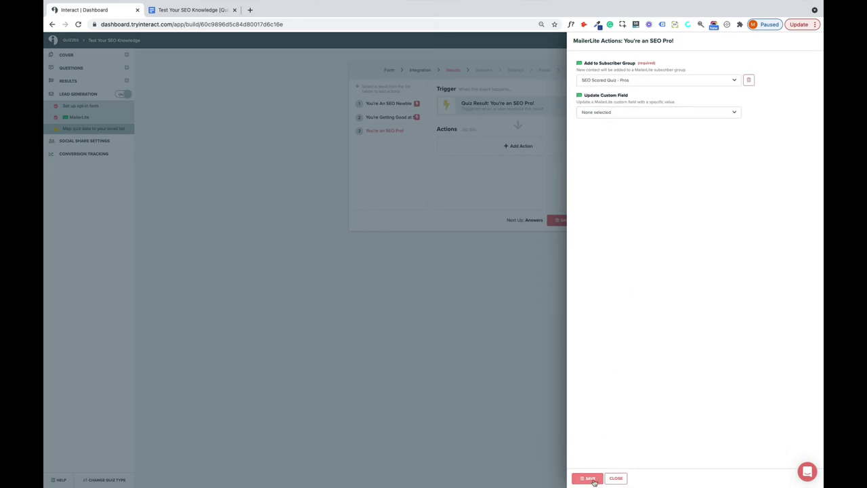
click(590, 479)
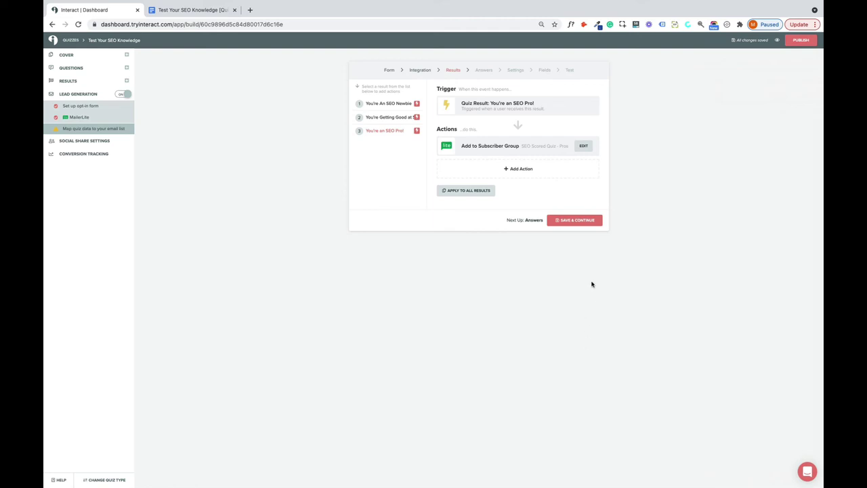
Continue past the Answers step and map Quiz Score Value to MailerLite's Survey Answer field
click(575, 221)
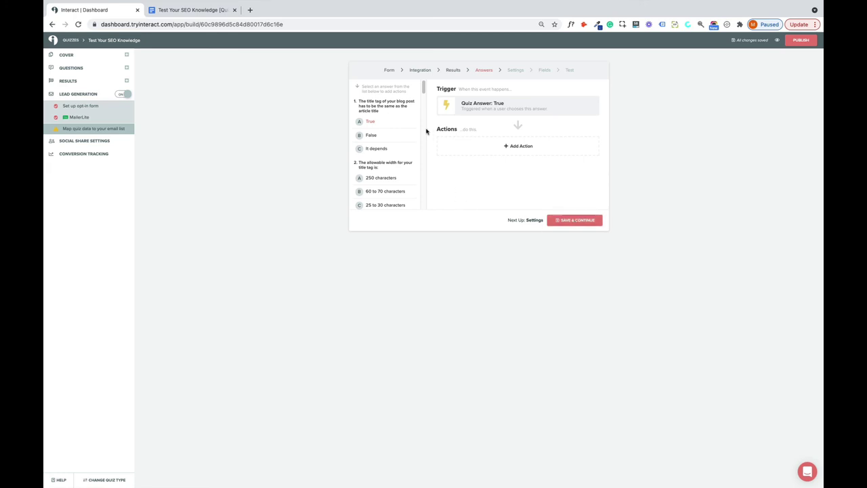
mouse_move(424, 87)
mouse_down()
mouse_move(424, 192)
mouse_move(427, 81)
mouse_up()
click(561, 222)
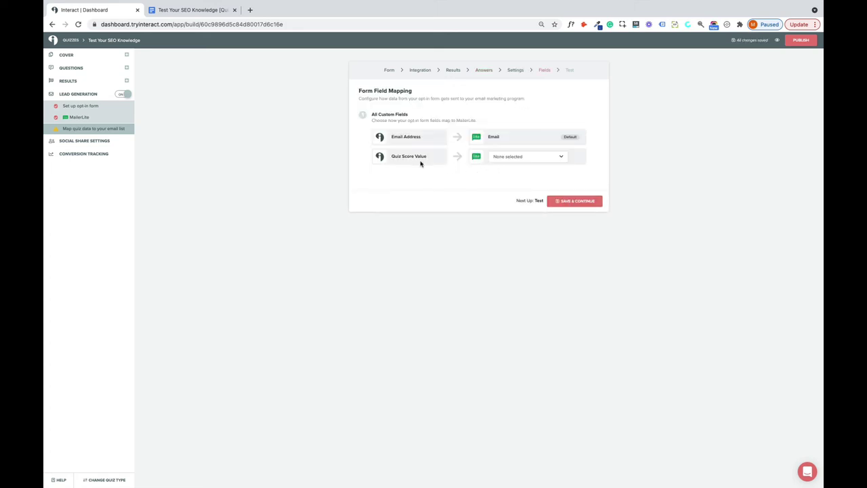
click(561, 160)
drag(565, 183, 565, 214)
click(500, 197)
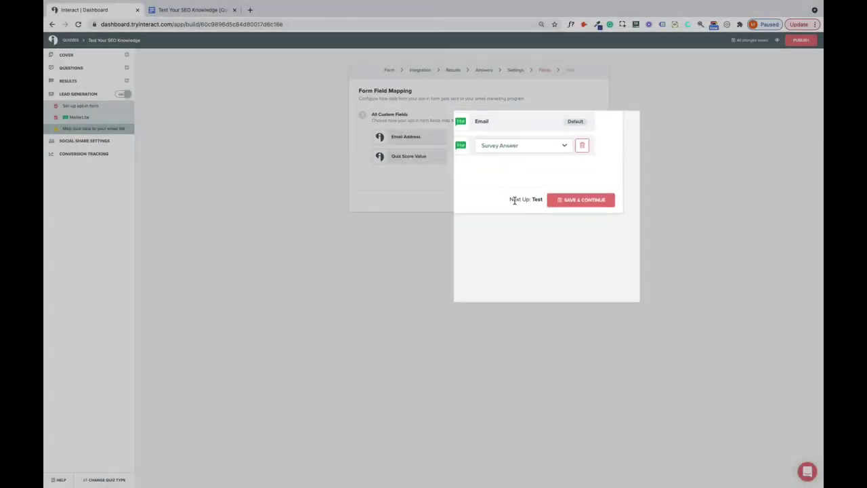
click(578, 204)
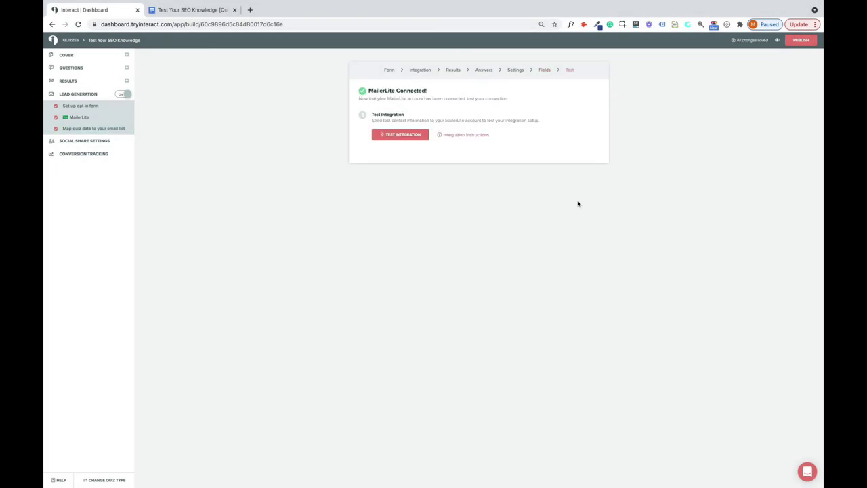
Send a test lead with the SEO Newbie result to the MailerLite list
click(401, 135)
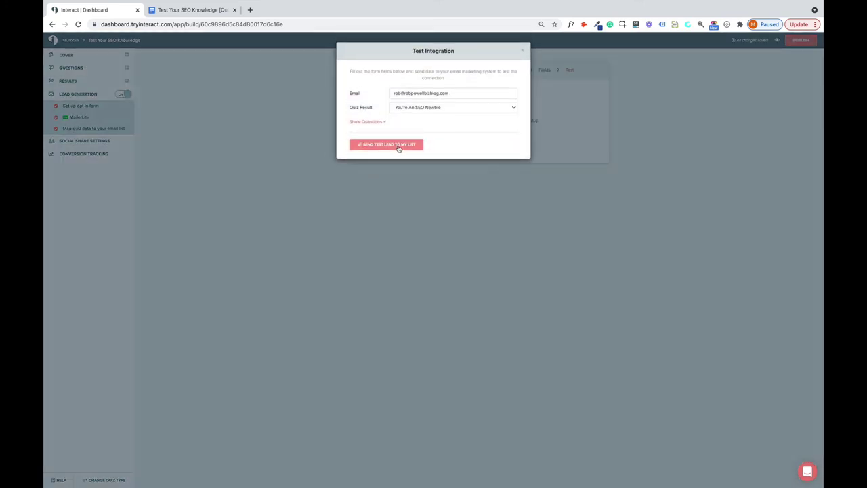
click(399, 147)
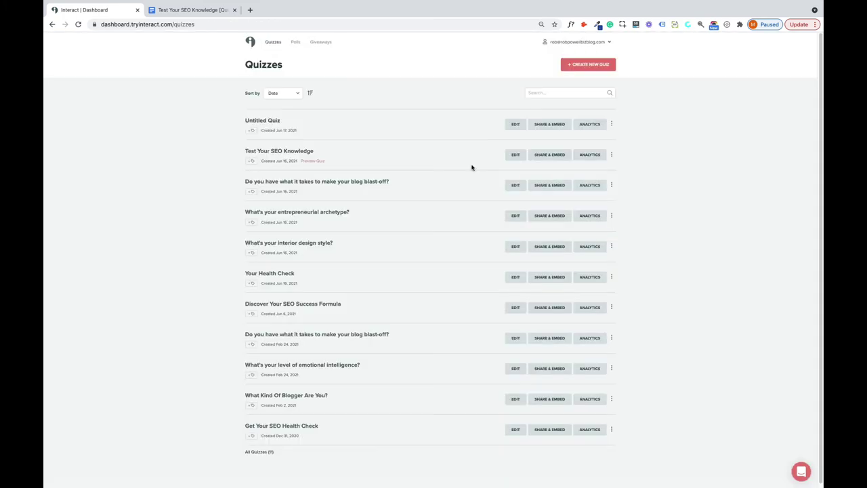
Preview the Test Your SEO Knowledge quiz from the Quizzes dashboard
click(287, 154)
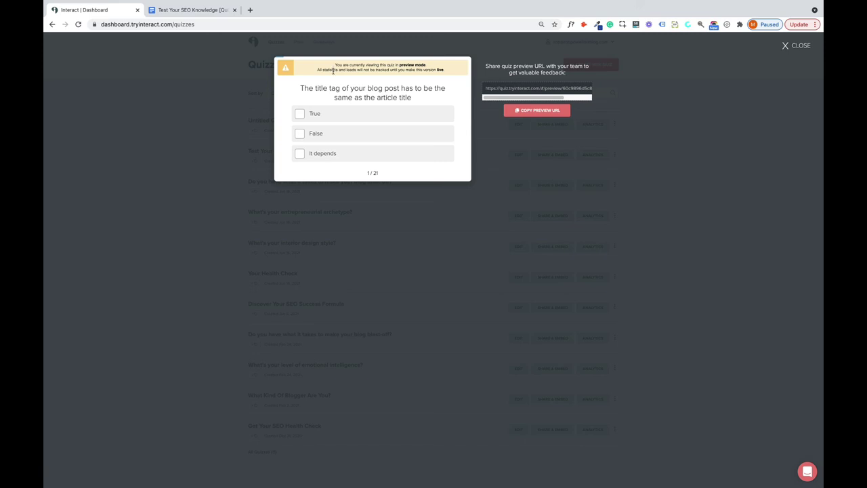
Answer the opening preview questions: False, 60 to 70 characters, the keyword tag question, and True for page speed
click(300, 134)
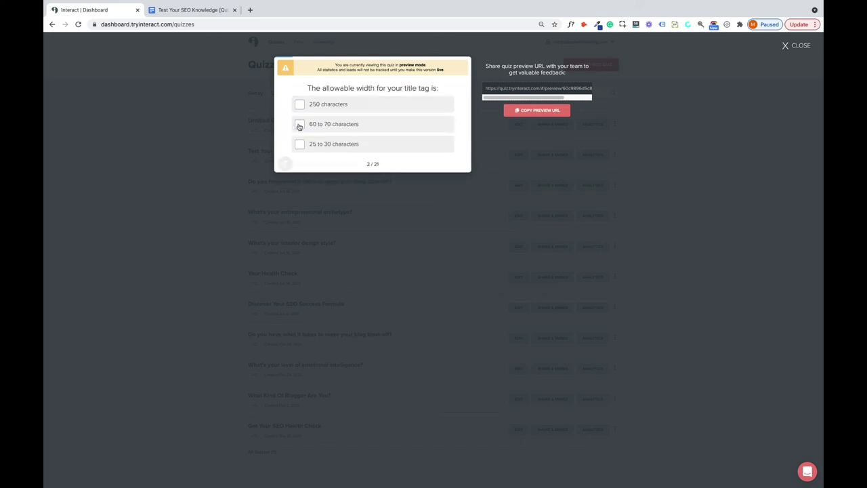
click(299, 126)
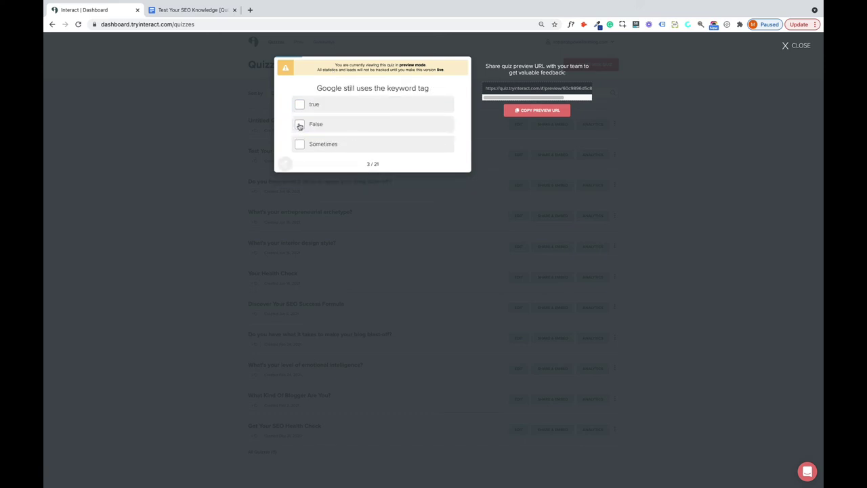
click(300, 126)
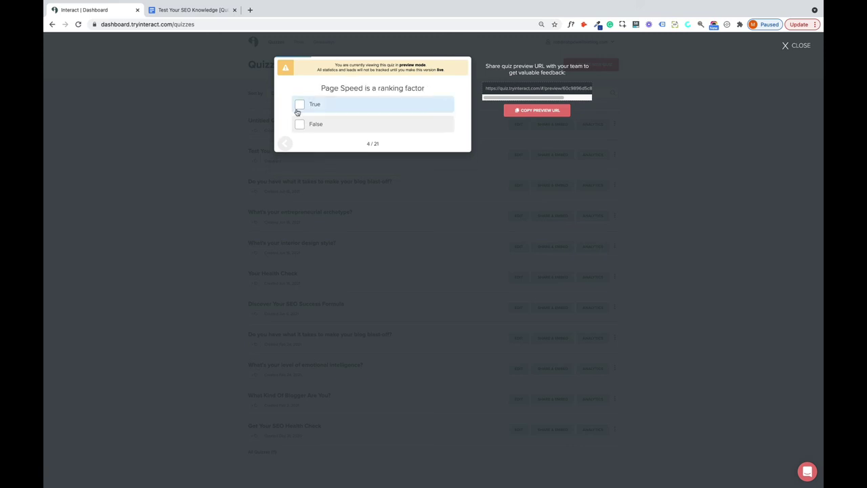
click(299, 106)
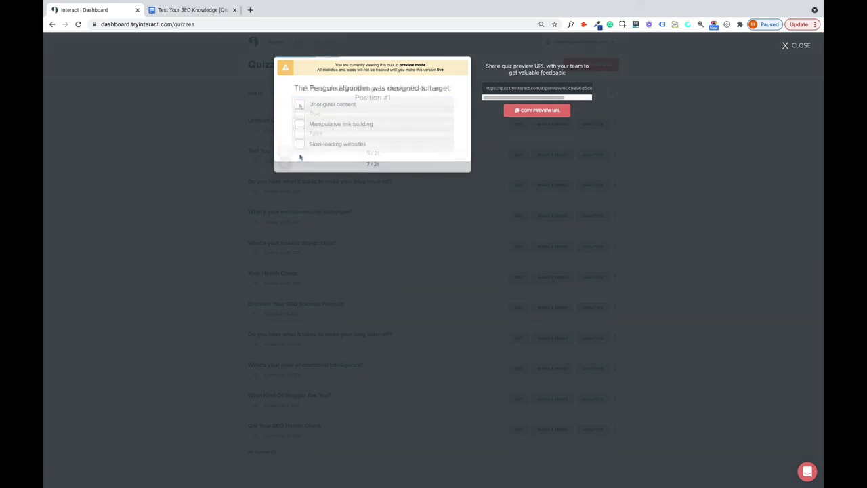